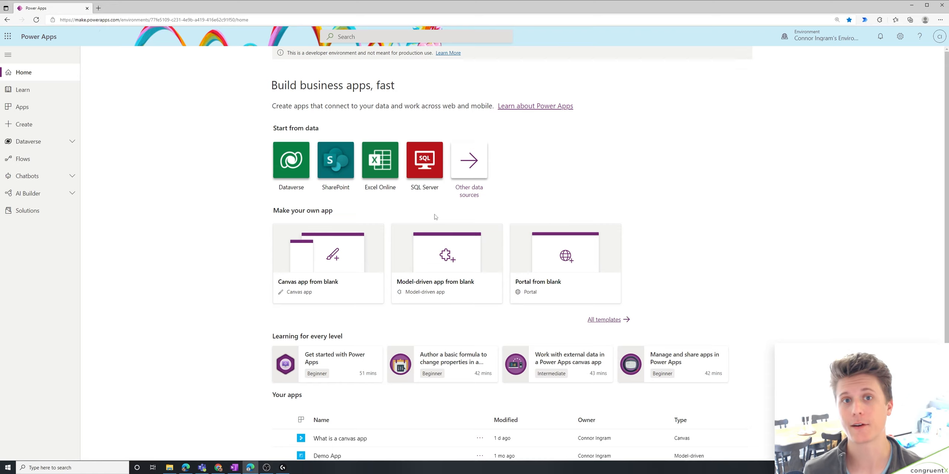
# Create a blank automated cloud flow named Demo Flow, skipping the initial trigger selection
pyautogui.click(38, 163)
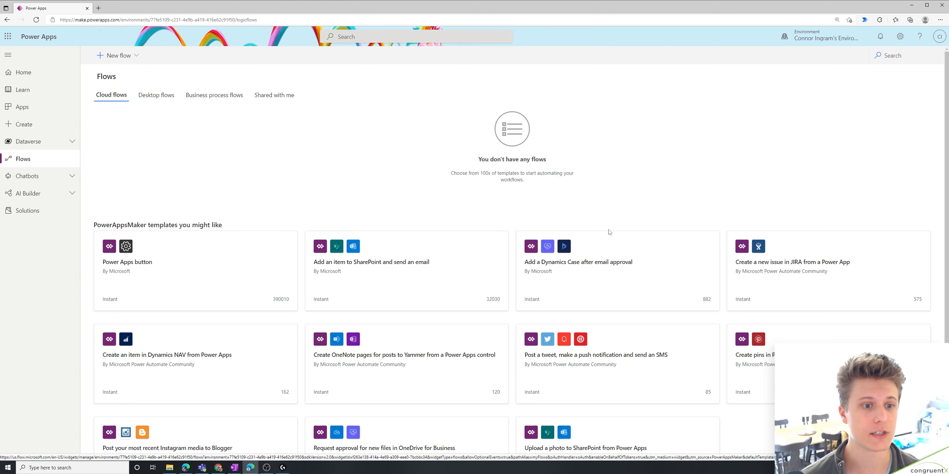
pyautogui.scroll(-1, 606, 234)
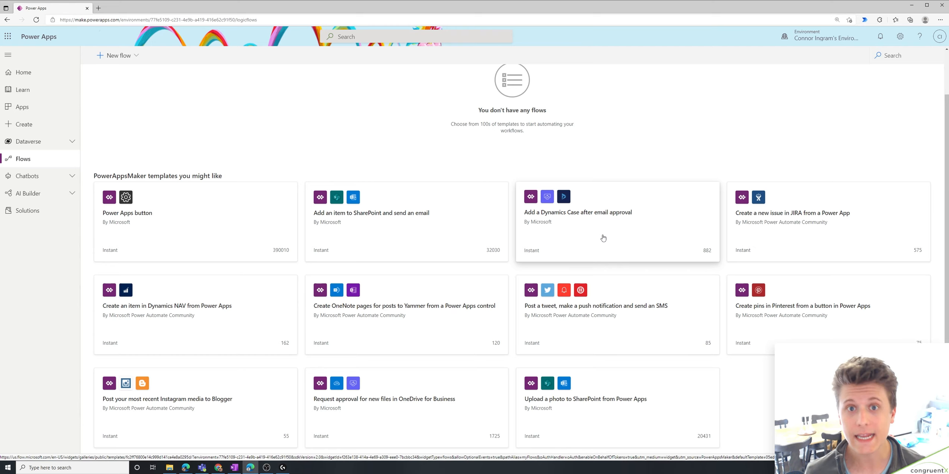
pyautogui.scroll(1, 404, 223)
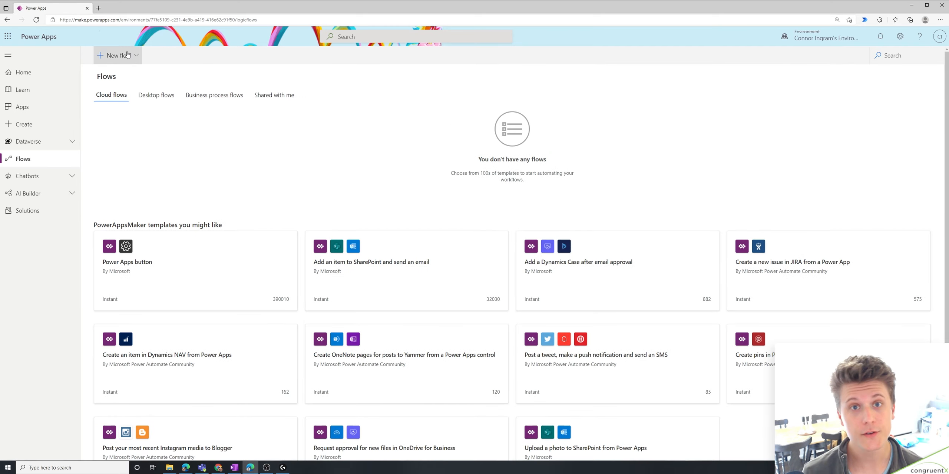
pyautogui.click(128, 54)
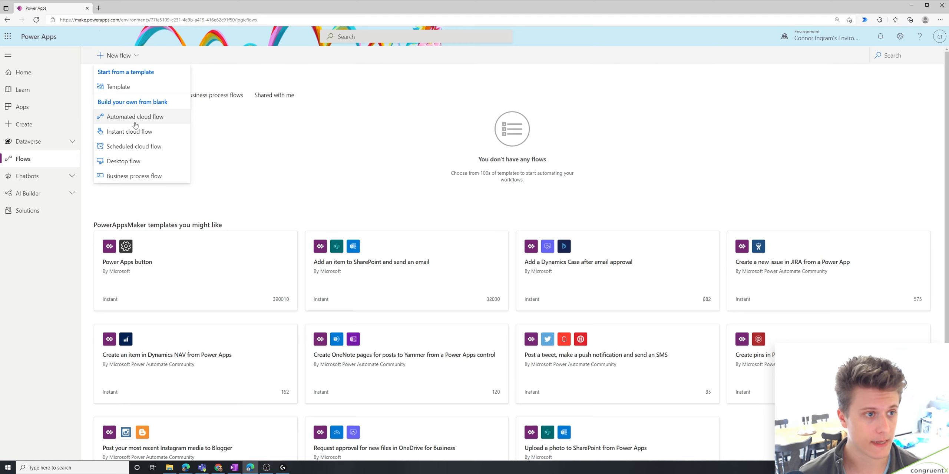
pyautogui.click(135, 123)
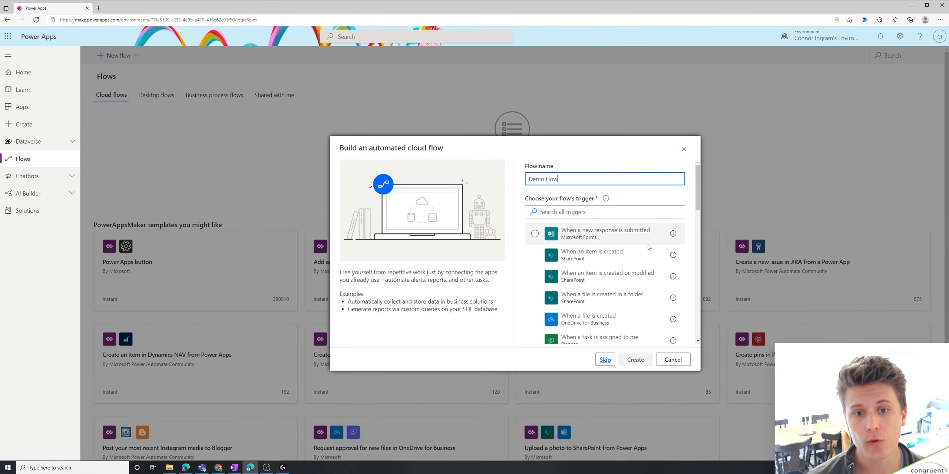
pyautogui.scroll(-1, 615, 245)
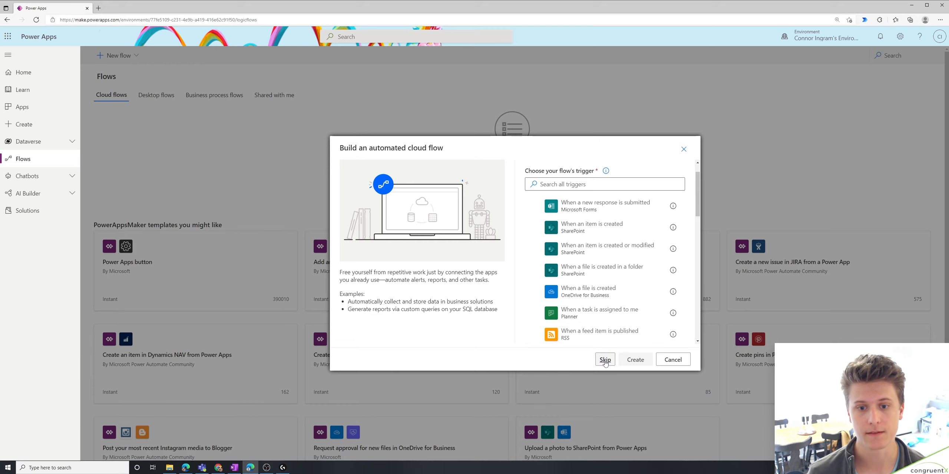
pyautogui.click(605, 360)
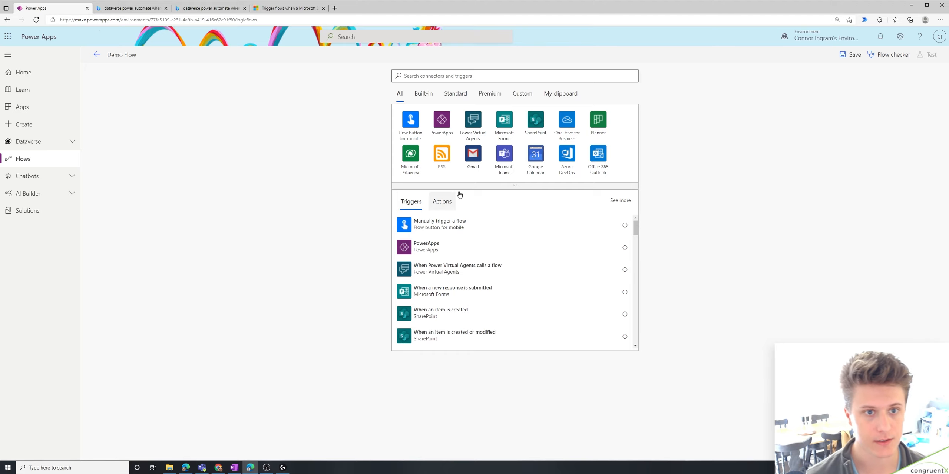
# Examine the triggers and actions that the Microsoft Dataverse connector offers, and return to the connector list
pyautogui.click(411, 154)
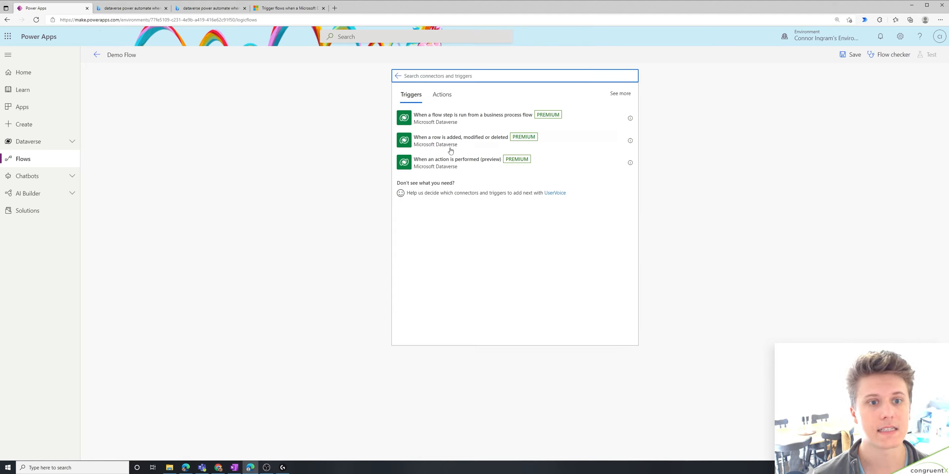
pyautogui.click(442, 95)
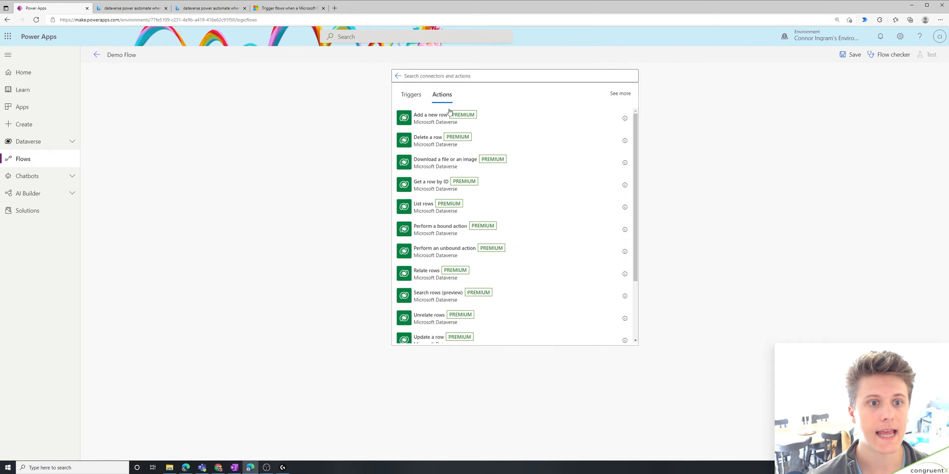
pyautogui.scroll(-1, 499, 172)
pyautogui.scroll(1, 499, 172)
pyautogui.click(411, 95)
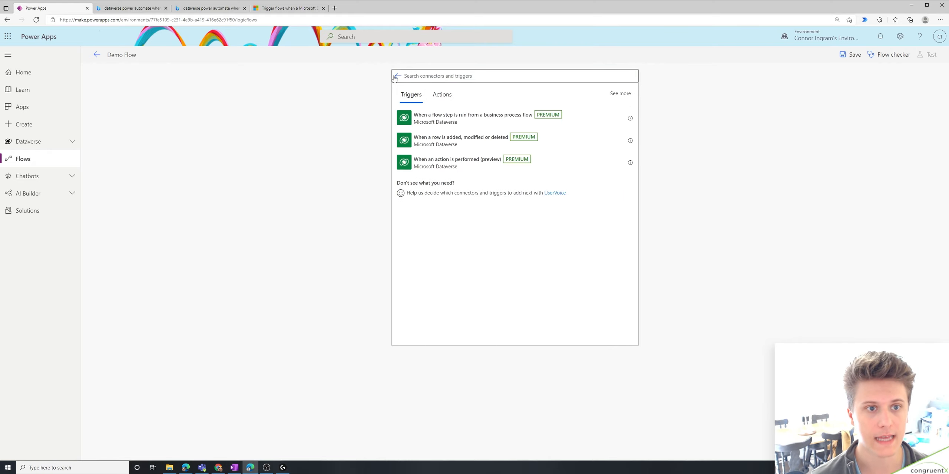
pyautogui.click(396, 76)
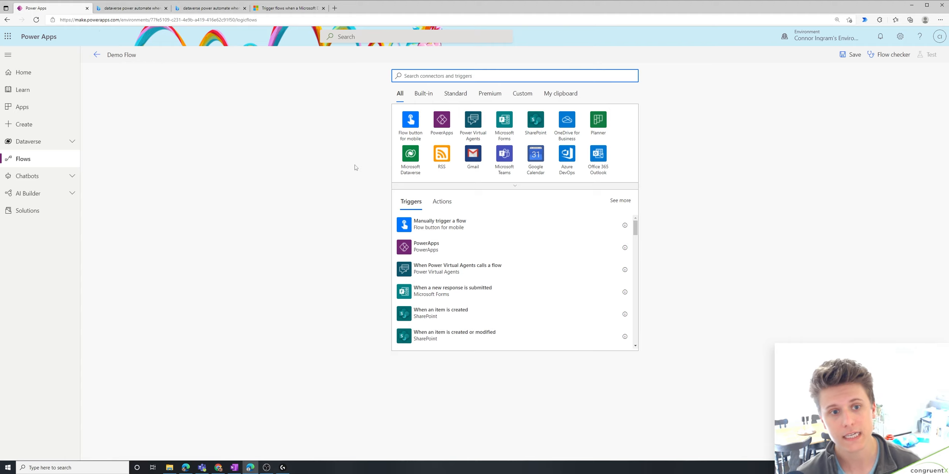
# Add the Microsoft Dataverse trigger "When a row is added, modified or deleted" and inspect its advanced options
pyautogui.click(411, 156)
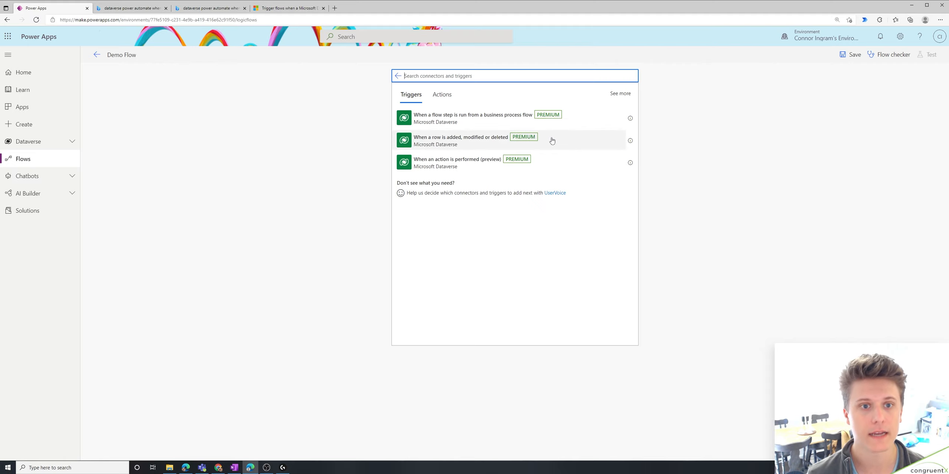
pyautogui.click(466, 145)
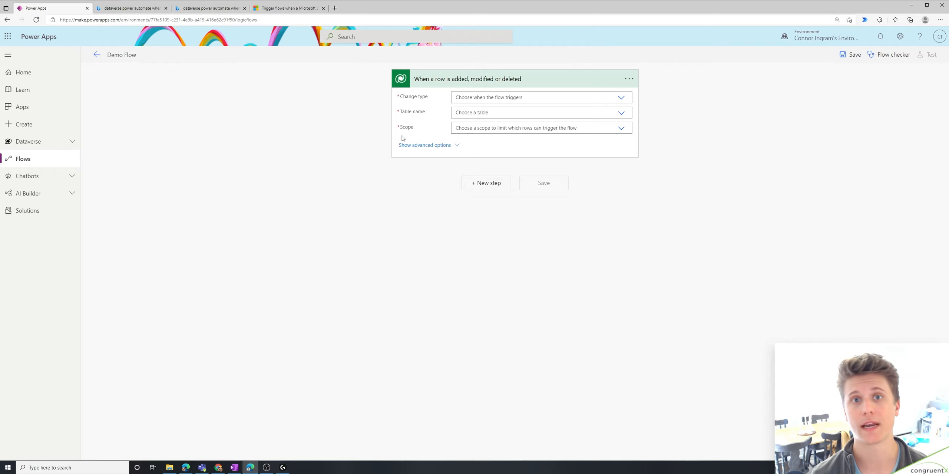
pyautogui.click(434, 149)
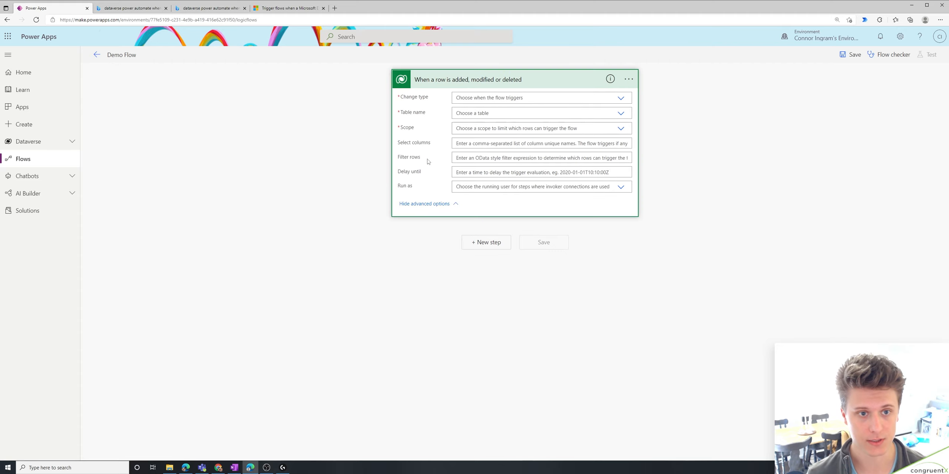
pyautogui.click(430, 204)
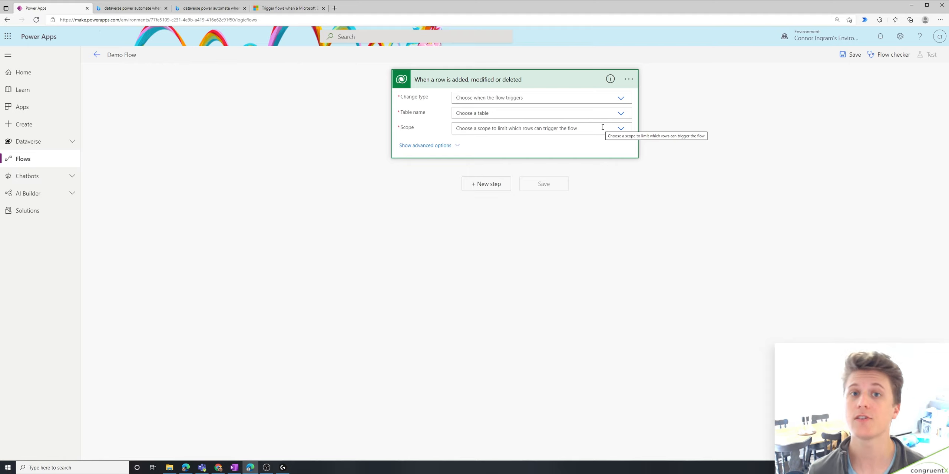
# Set the Dataverse trigger's change type to Added and table name to Accounts, and choose a scope
pyautogui.click(482, 98)
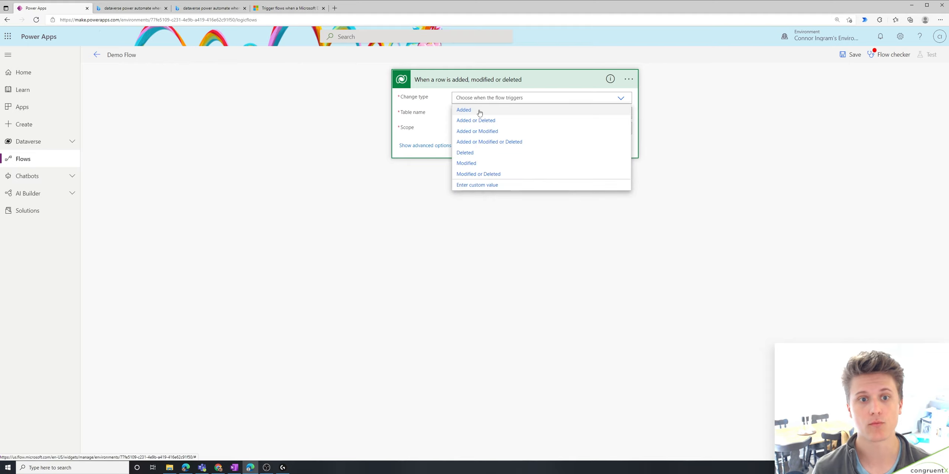
pyautogui.click(482, 111)
pyautogui.click(497, 113)
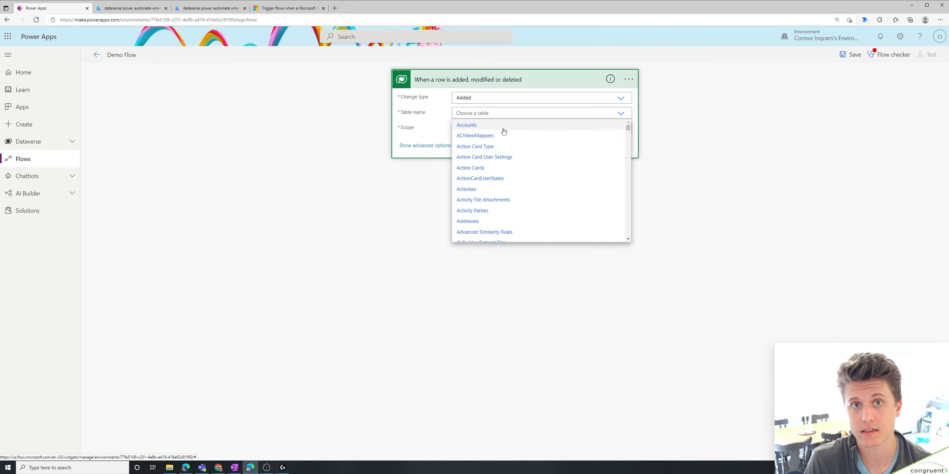
pyautogui.click(504, 128)
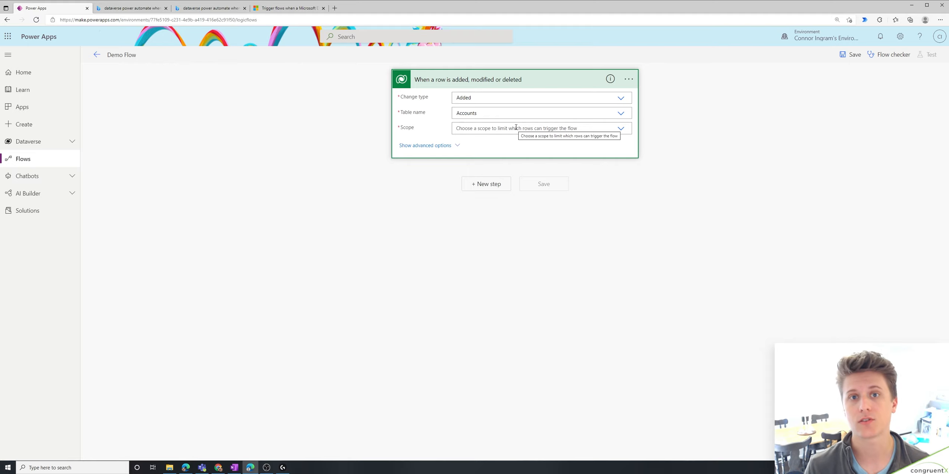
pyautogui.click(622, 130)
pyautogui.click(546, 154)
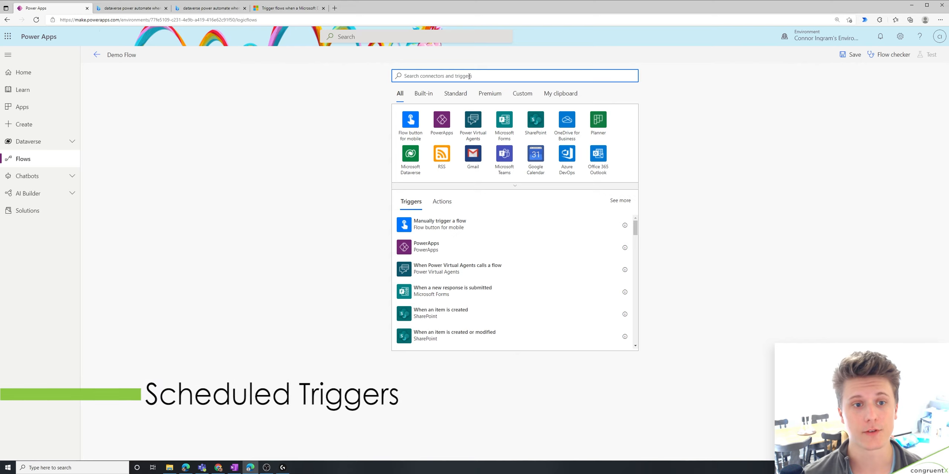
# Search the connectors for "schedule" and add the Schedule connector's Recurrence trigger
pyautogui.write('schedule')
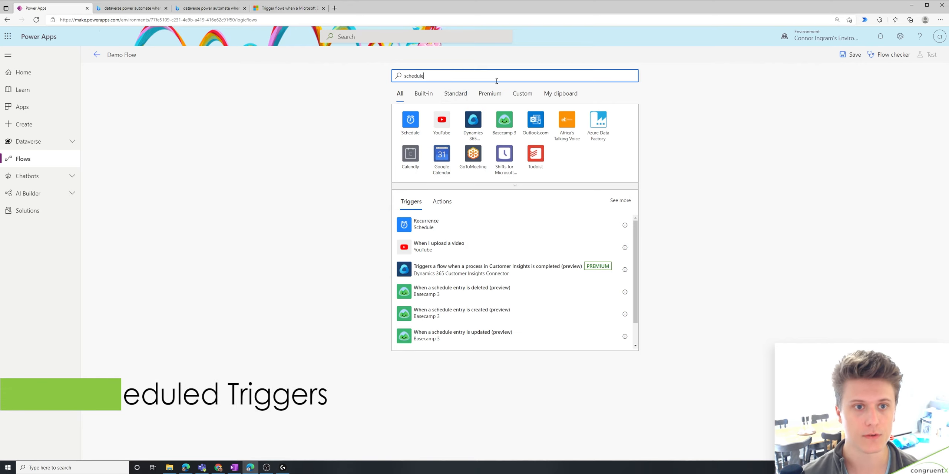
pyautogui.click(411, 120)
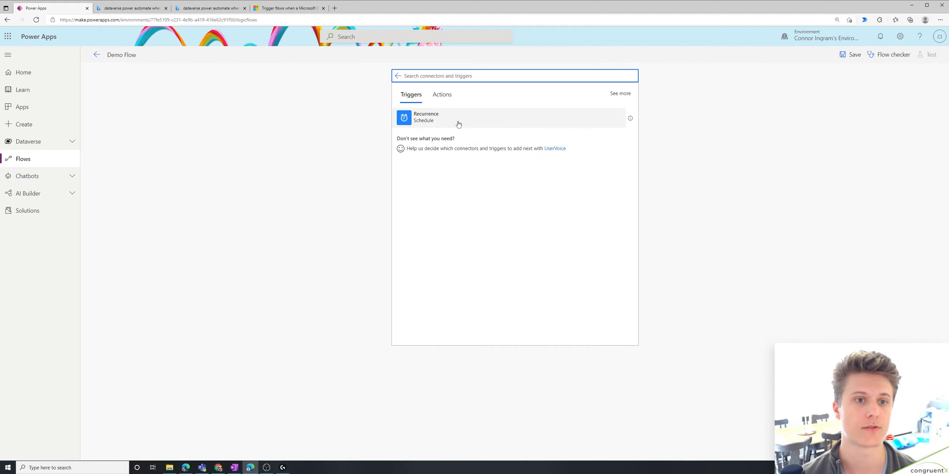
pyautogui.click(458, 124)
# Set the Recurrence trigger's frequency to Day and its interval to 1
pyautogui.click(624, 110)
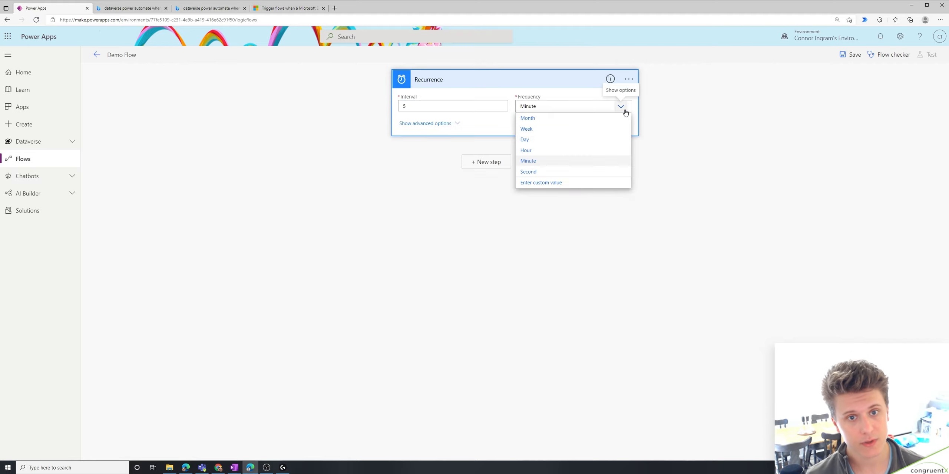
pyautogui.click(429, 105)
pyautogui.click(620, 107)
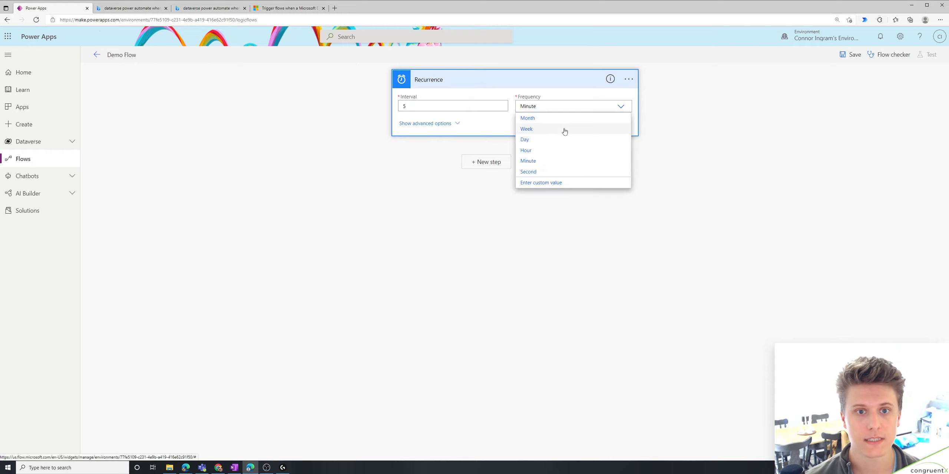
pyautogui.click(555, 148)
pyautogui.click(404, 107)
pyautogui.press('BackSpace')
pyautogui.write('1')
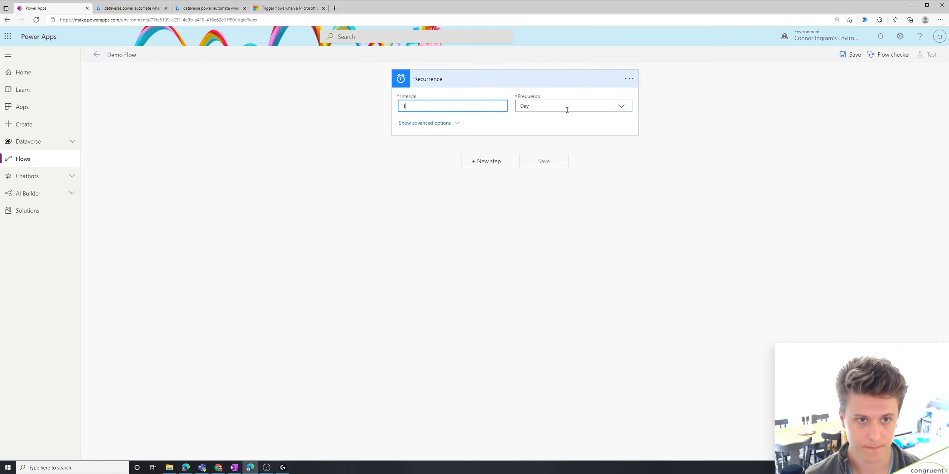
# Show the Recurrence trigger's advanced options and set it to run at hour 1
pyautogui.click(588, 126)
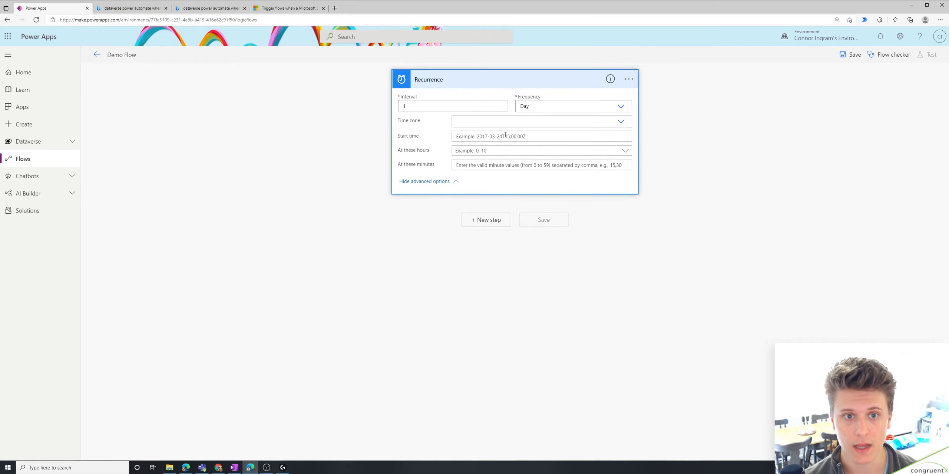
pyautogui.click(505, 150)
pyautogui.scroll(1, 544, 214)
pyautogui.click(521, 241)
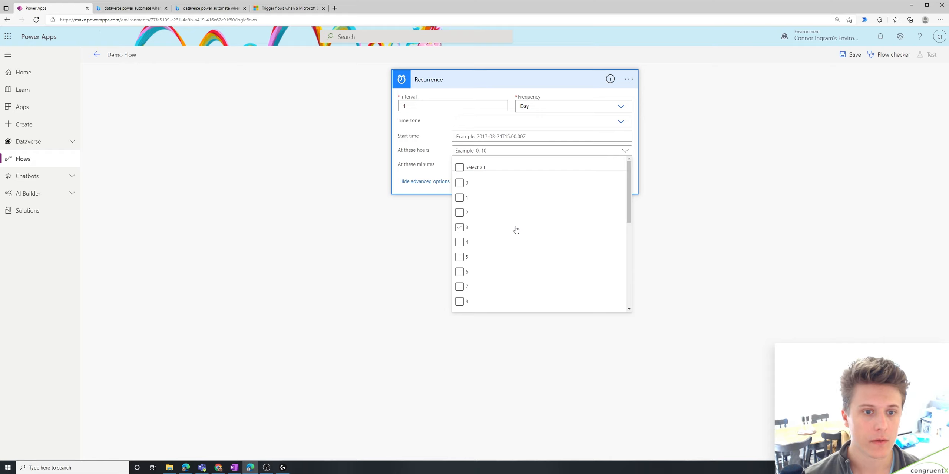
pyautogui.click(460, 198)
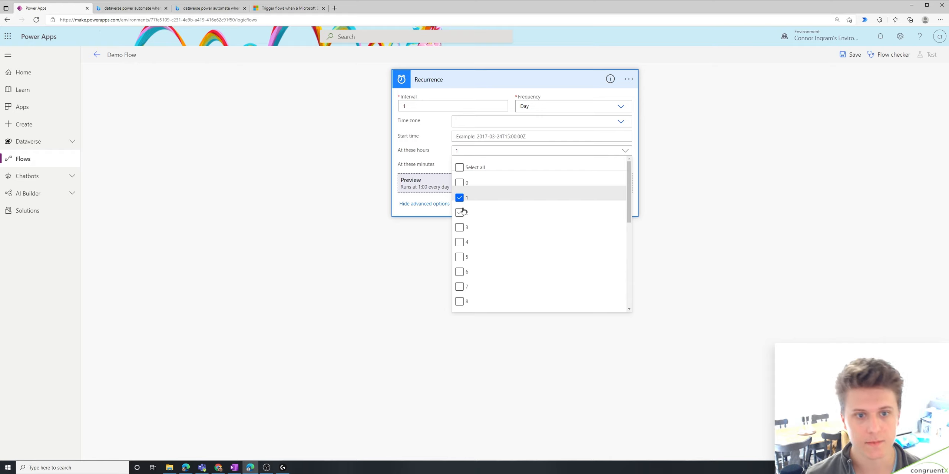
pyautogui.click(612, 174)
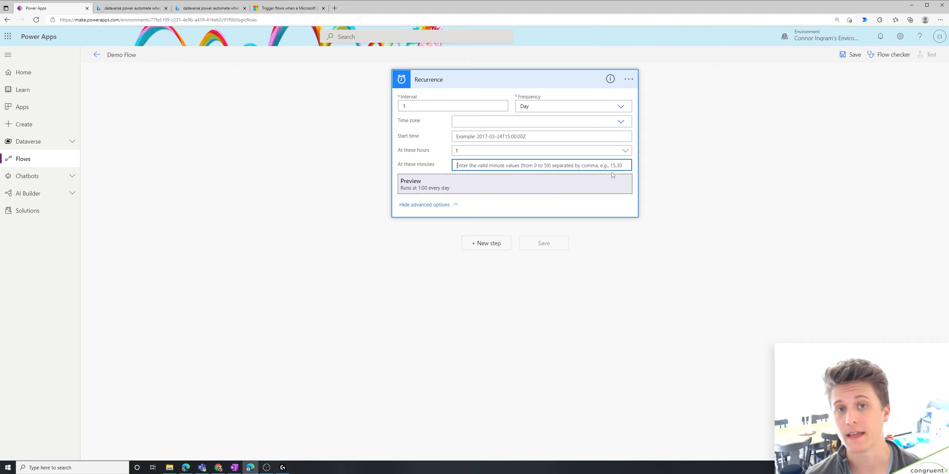
pyautogui.click(438, 151)
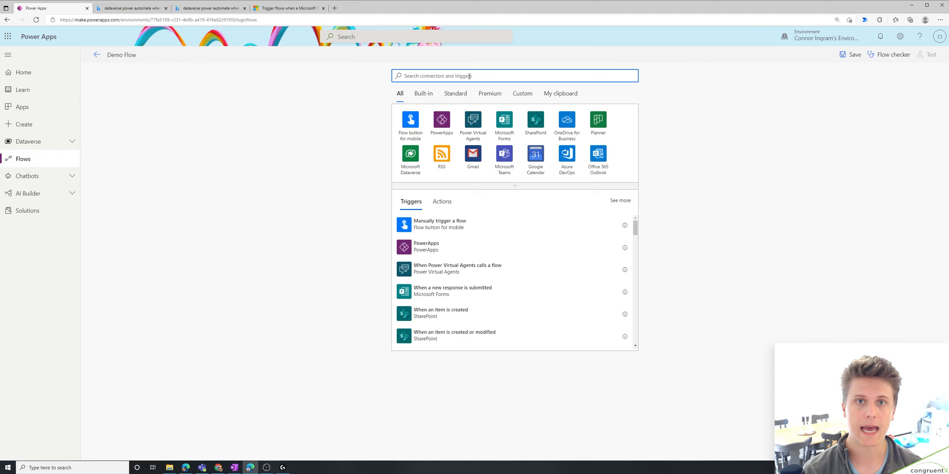
# Start the flow with the "Manually trigger a flow" trigger and add a Microsoft Dataverse List rows action
pyautogui.click(411, 120)
pyautogui.click(478, 119)
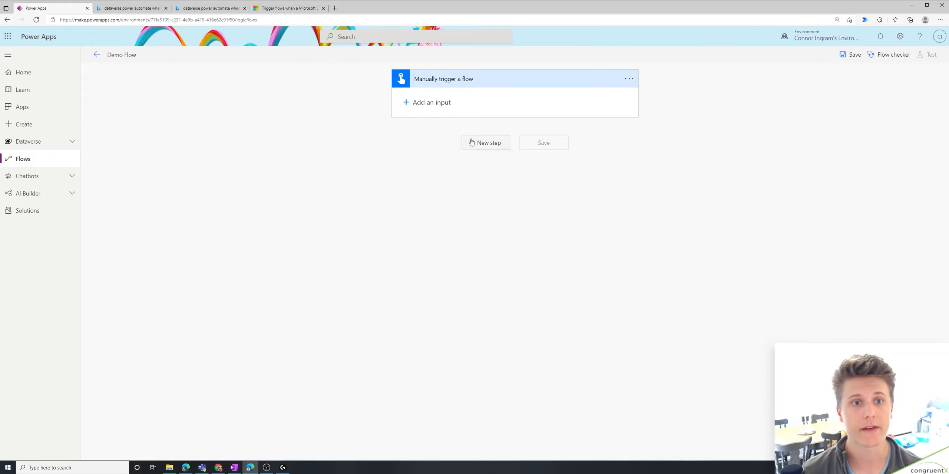
pyautogui.click(488, 143)
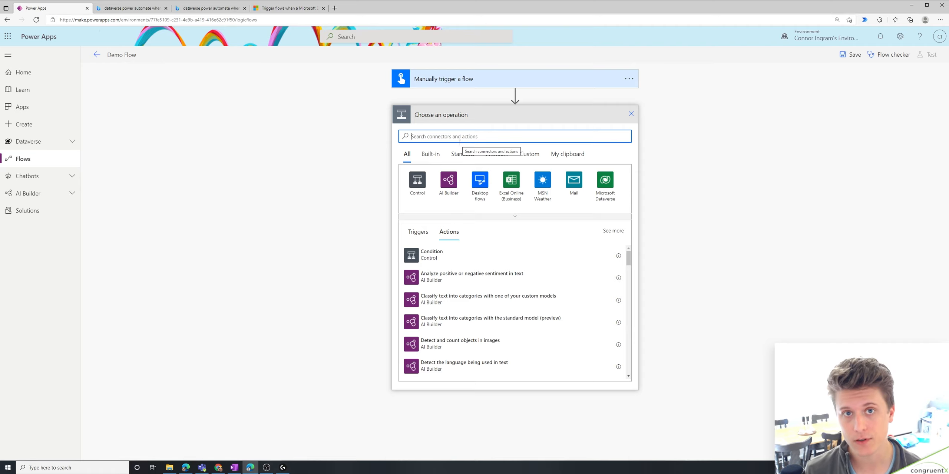
pyautogui.click(607, 185)
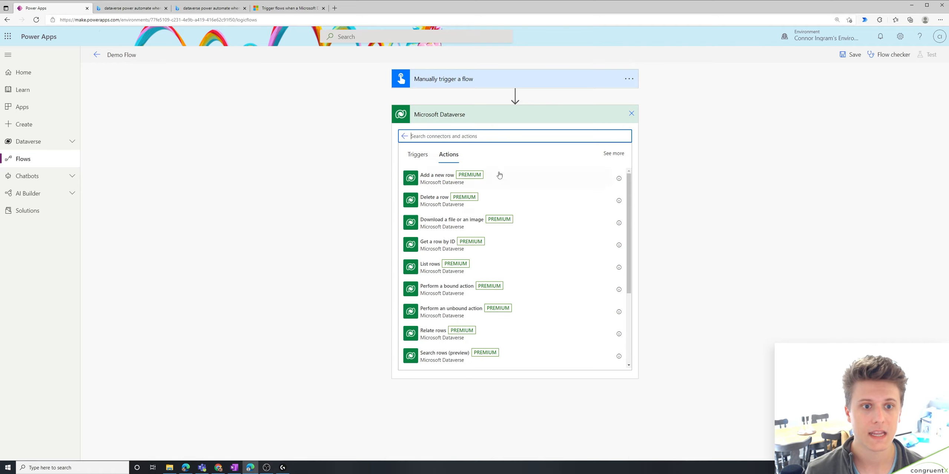
pyautogui.click(615, 154)
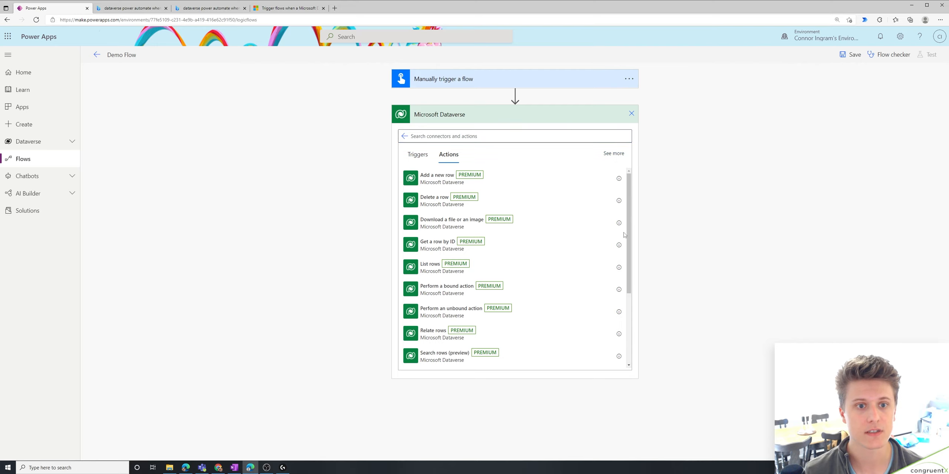
pyautogui.scroll(-5, 618, 259)
pyautogui.scroll(3, 615, 260)
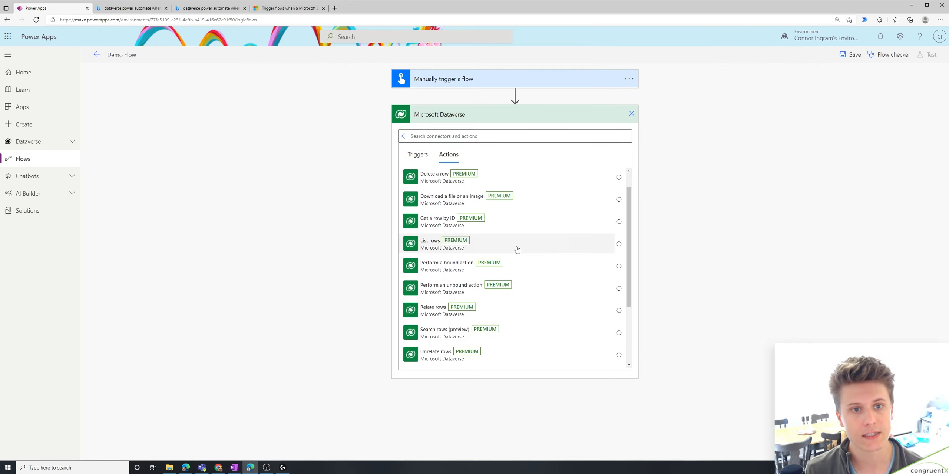
pyautogui.click(515, 249)
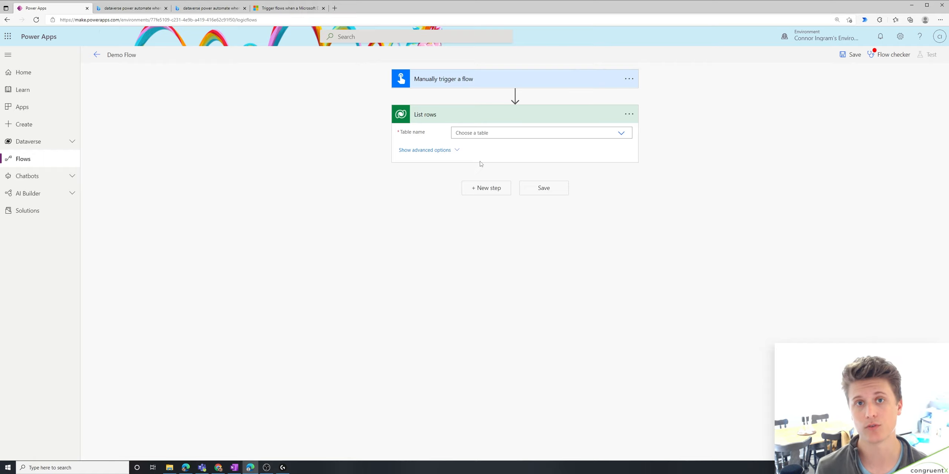
# Show the List rows action's advanced options and set its table name to Accounts
pyautogui.click(441, 150)
pyautogui.click(621, 133)
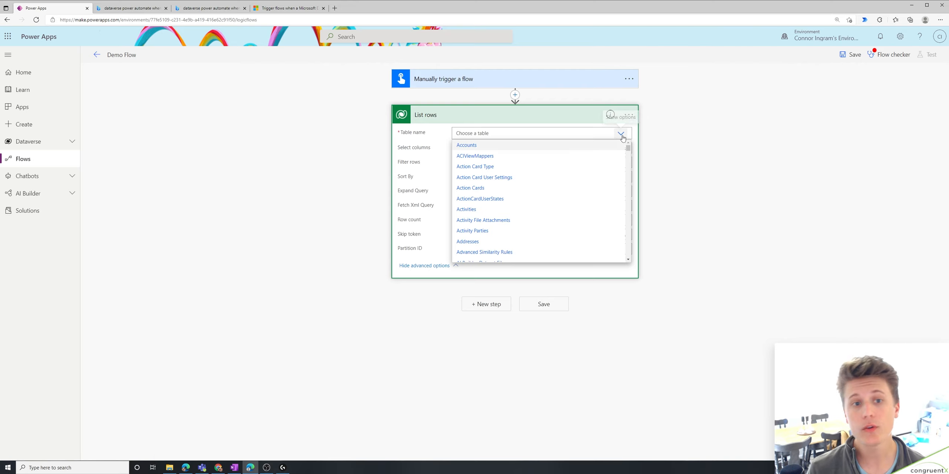
pyautogui.click(622, 136)
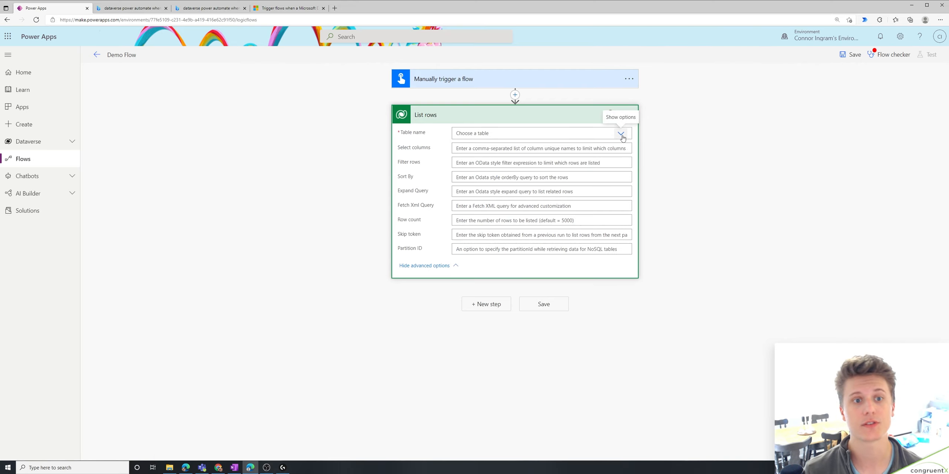
pyautogui.click(621, 134)
pyautogui.click(493, 149)
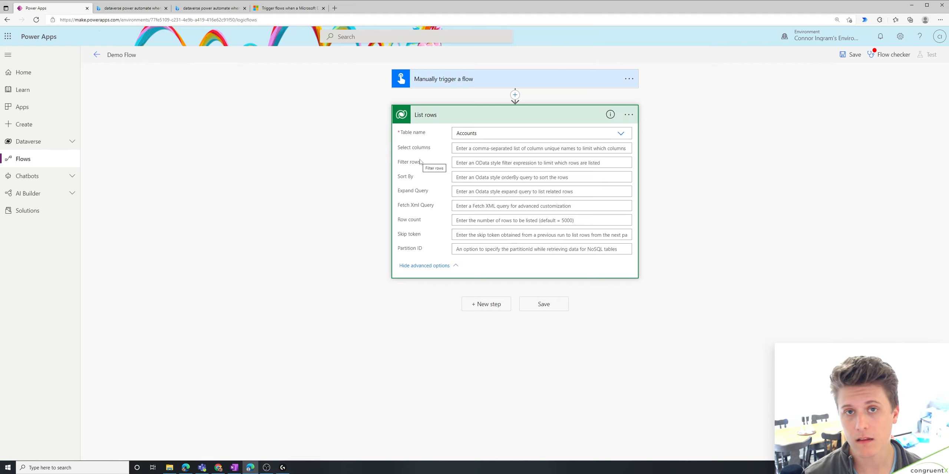
# Look up the city column among the Account table's columns and copy its name, address1_city, into the List rows Filter rows field
pyautogui.click(471, 149)
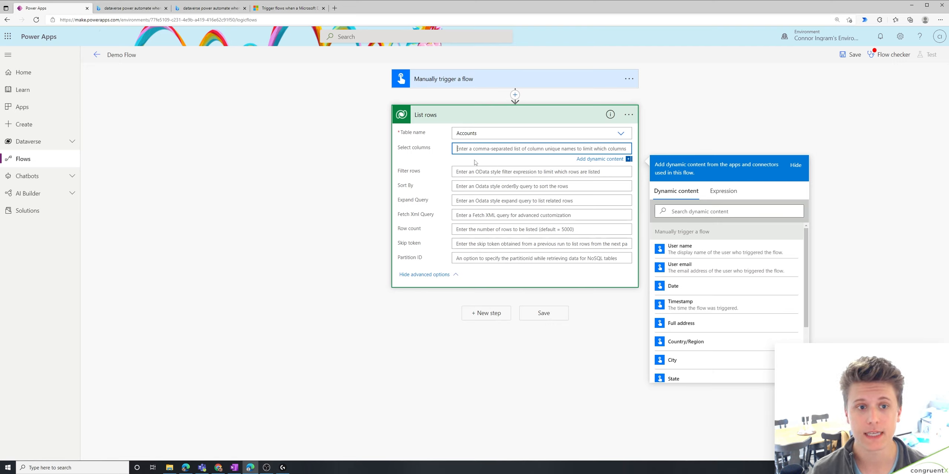
pyautogui.click(495, 173)
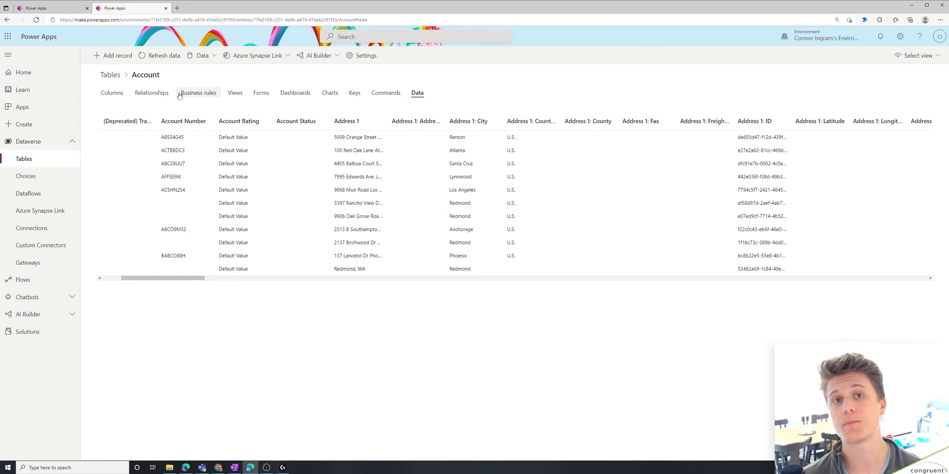
pyautogui.click(111, 93)
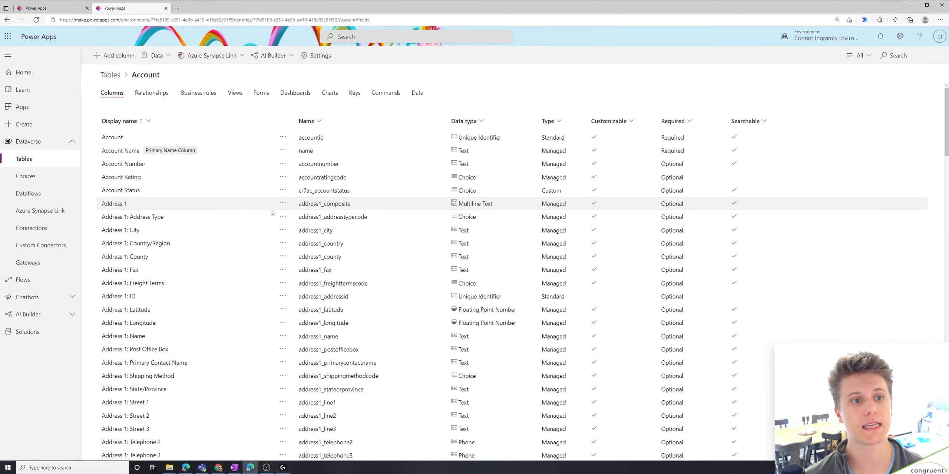
pyautogui.scroll(-20, 261, 226)
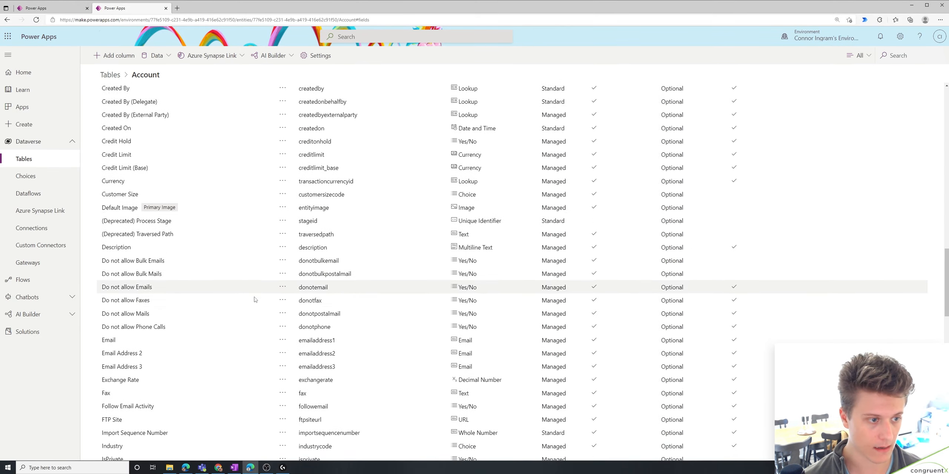
pyautogui.scroll(20, 255, 299)
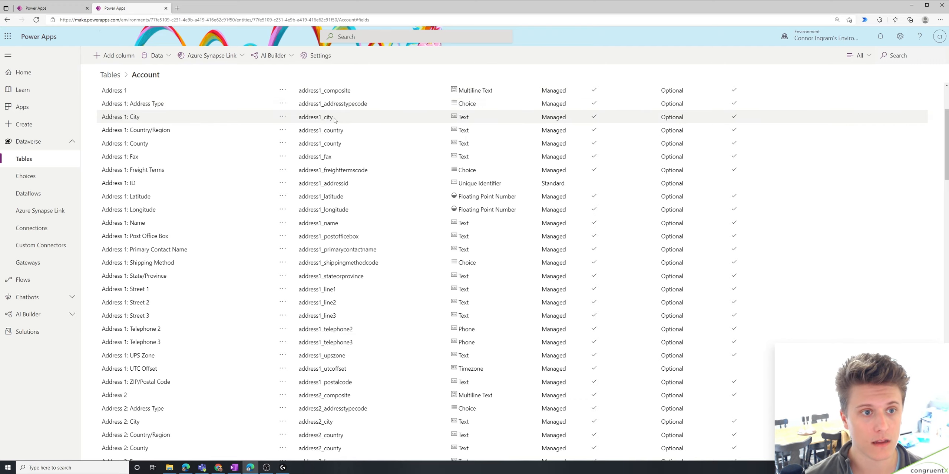
pyautogui.moveTo(333, 118); pyautogui.dragTo(299, 117)
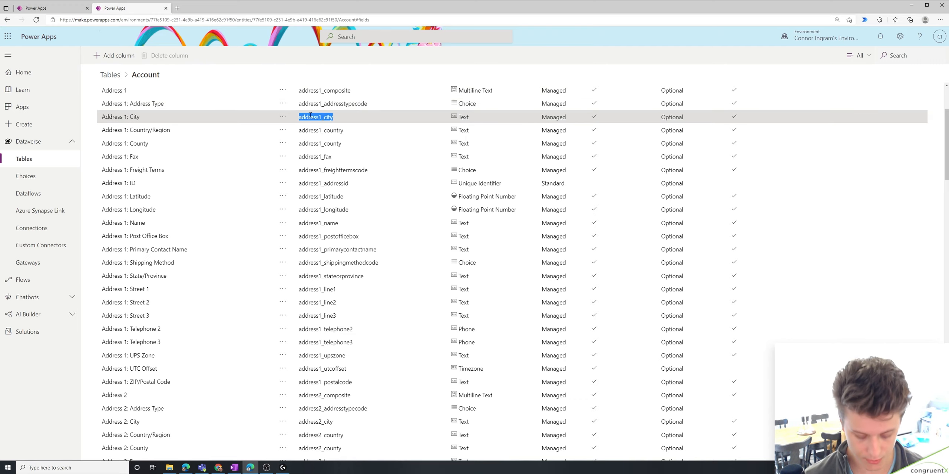
pyautogui.hotkey('ctrl', 'c')
pyautogui.hotkey('ctrl', 'shift', 'Tab')
pyautogui.hotkey('ctrl', 'v')
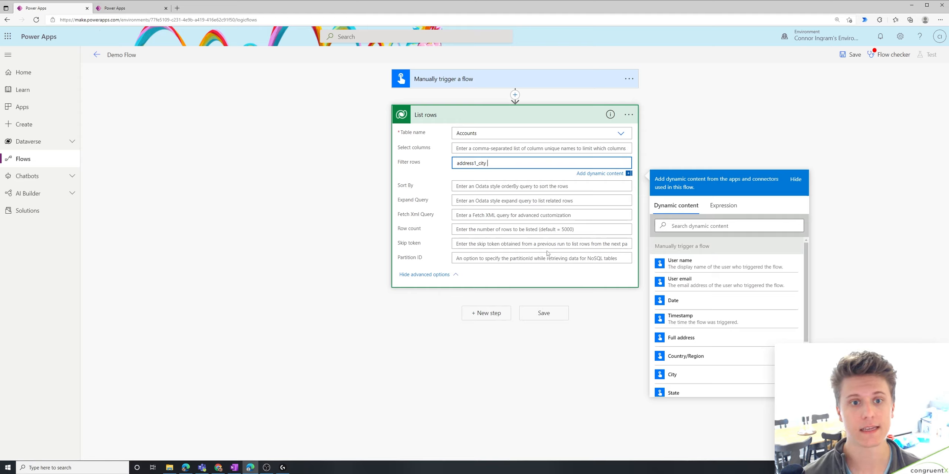
# Complete the row filter expression as address1_city eq 'Redmond'
pyautogui.write('eq')
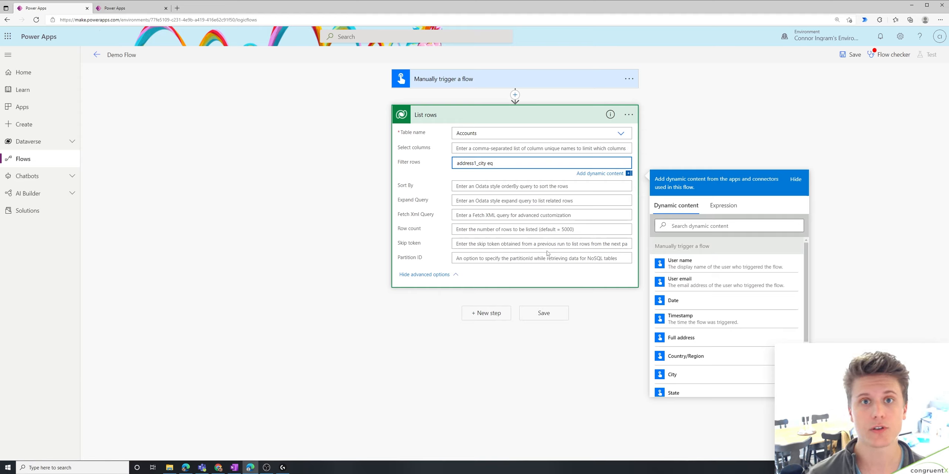
pyautogui.write(" ''")
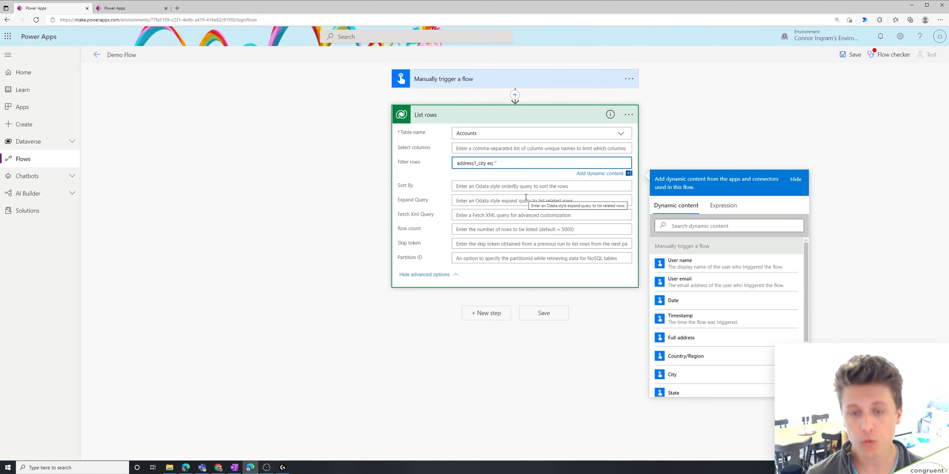
pyautogui.write('Redmond')
# Set List rows to select address1_city and address1_stateorprovince, copying the state column's name from the Account table
pyautogui.hotkey('shift', 'Tab')
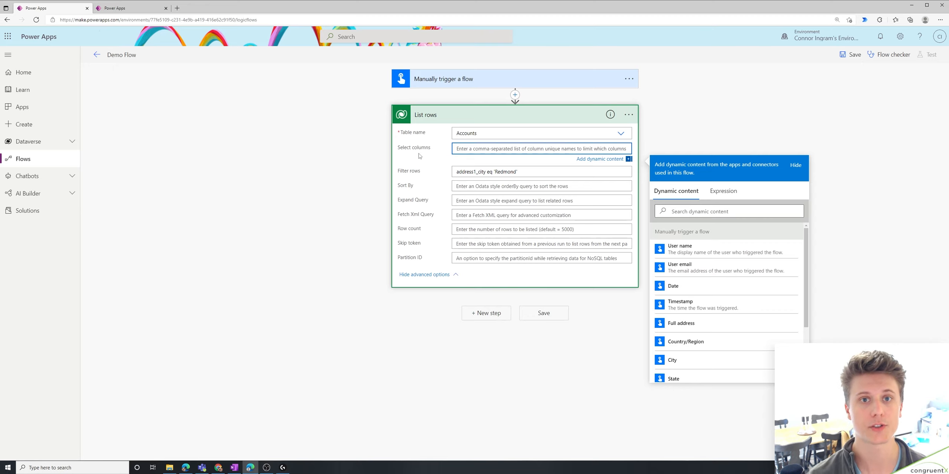
pyautogui.hotkey('ctrl', 'v')
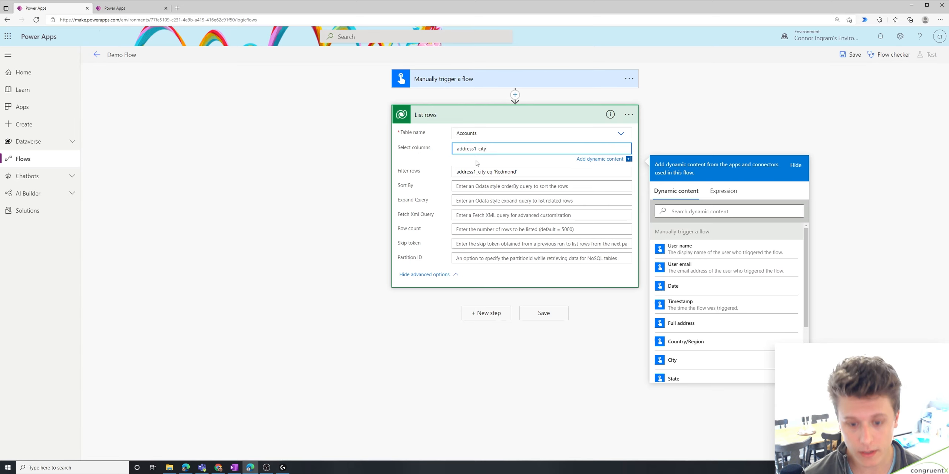
pyautogui.hotkey('ctrl', 'Tab')
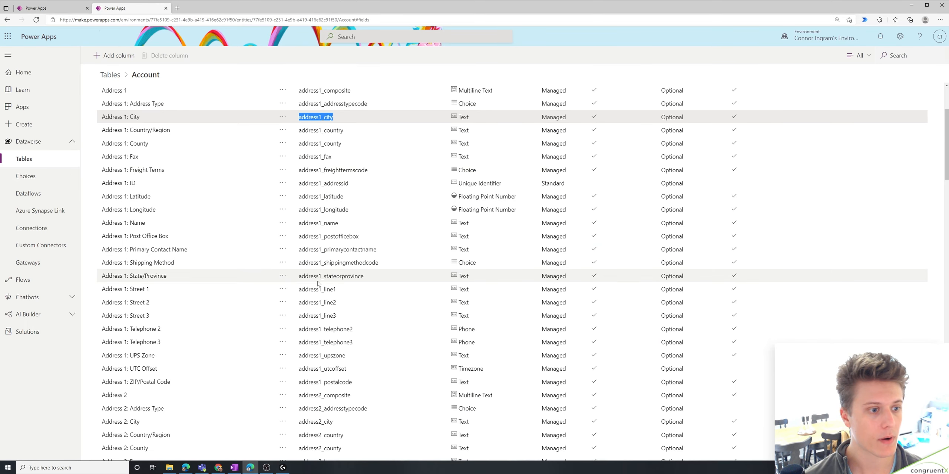
pyautogui.moveTo(364, 278); pyautogui.dragTo(301, 278)
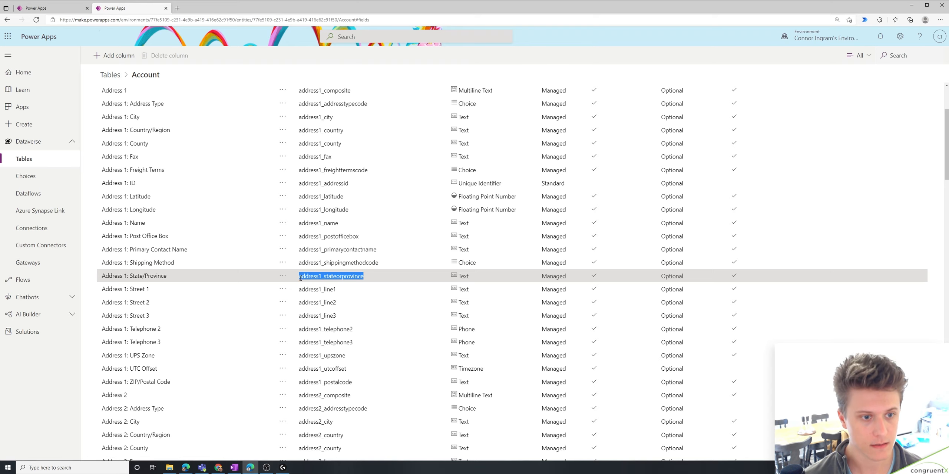
pyautogui.hotkey('ctrl', 'Tab')
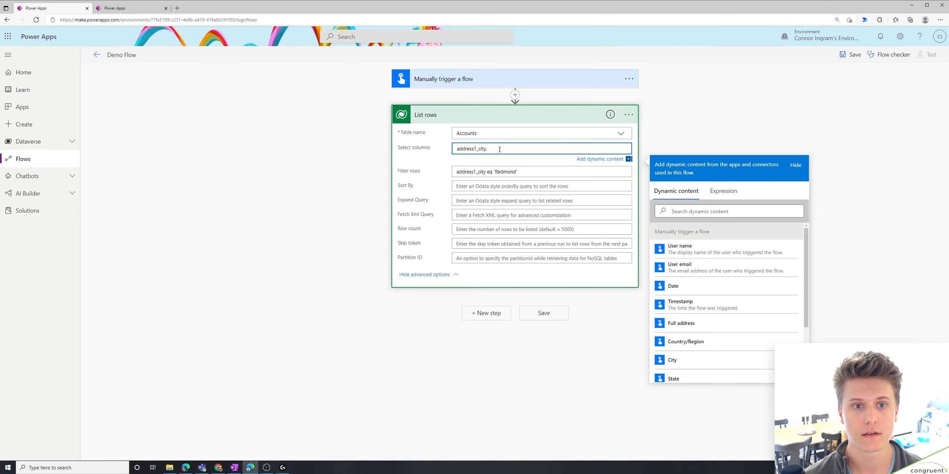
pyautogui.hotkey('ctrl', 'v')
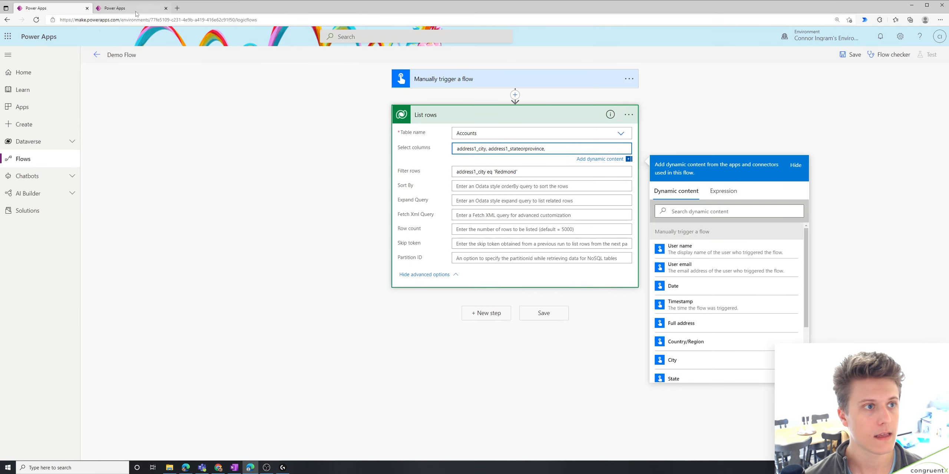
# Look up the Account Name column in the Account table and add its name, name, to the selected columns
pyautogui.write(', address1')
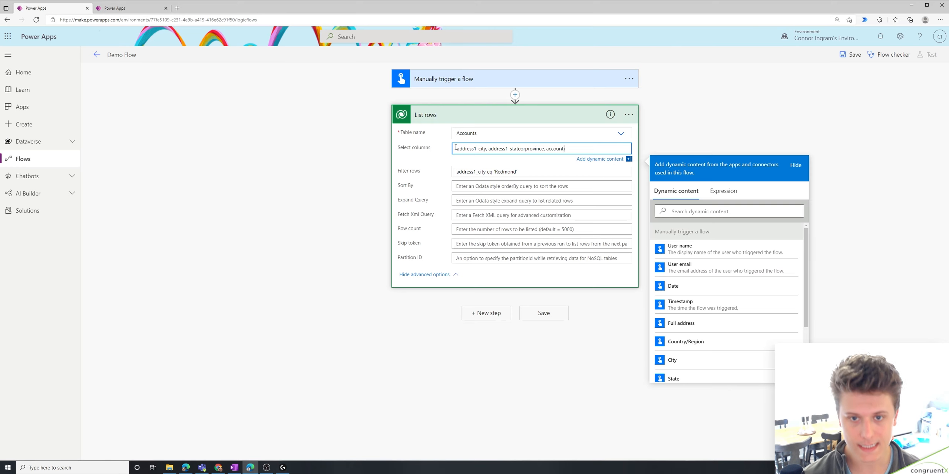
pyautogui.hotkey('ctrl', 'Tab')
pyautogui.doubleClick(306, 151)
pyautogui.hotkey('ctrl', 'c')
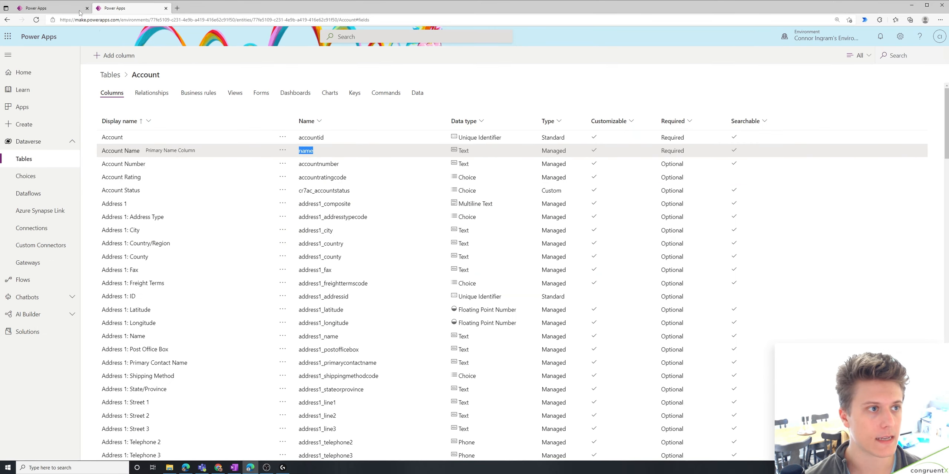
pyautogui.hotkey('ctrl', 'Tab')
pyautogui.write('name')
# Save the flow and review its errors and warnings in the Flow checker
pyautogui.click(849, 56)
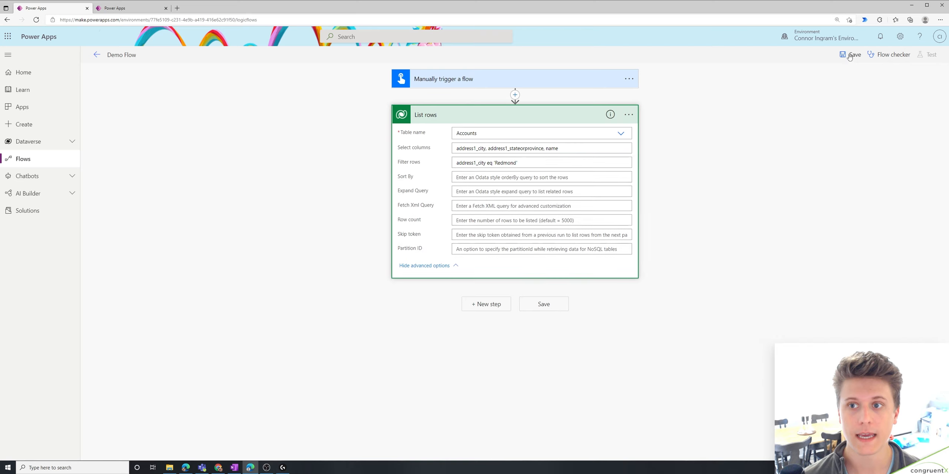
pyautogui.click(852, 55)
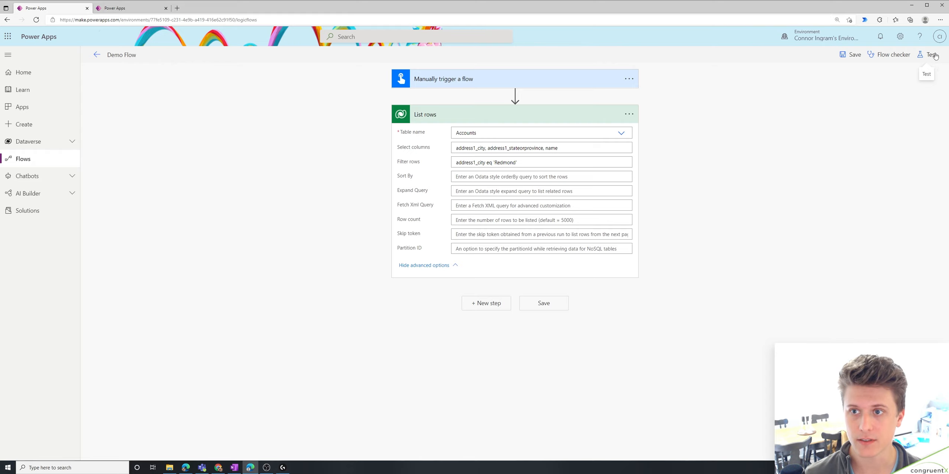
pyautogui.click(882, 57)
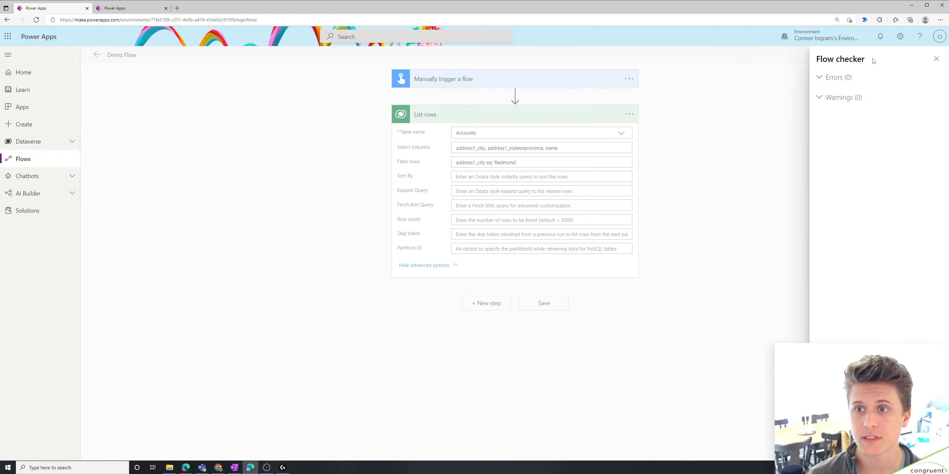
pyautogui.click(937, 58)
# Check the automatic test option, then run a manual test of the flow
pyautogui.click(849, 56)
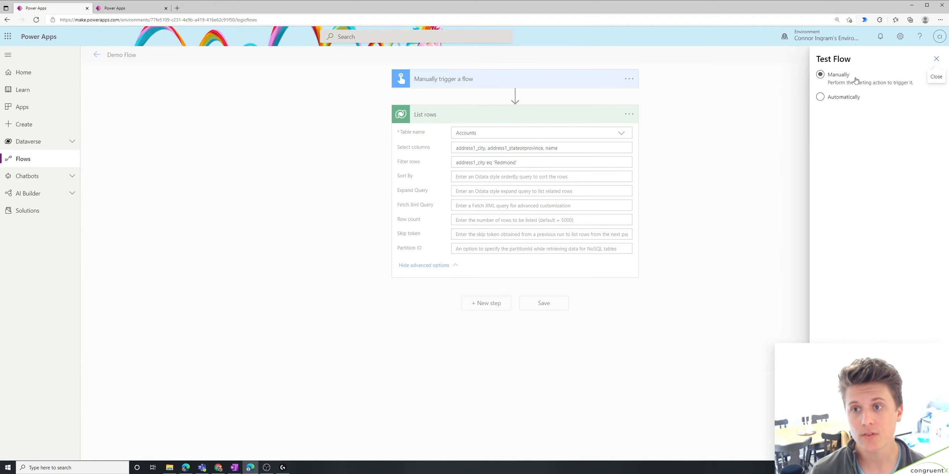
pyautogui.click(852, 97)
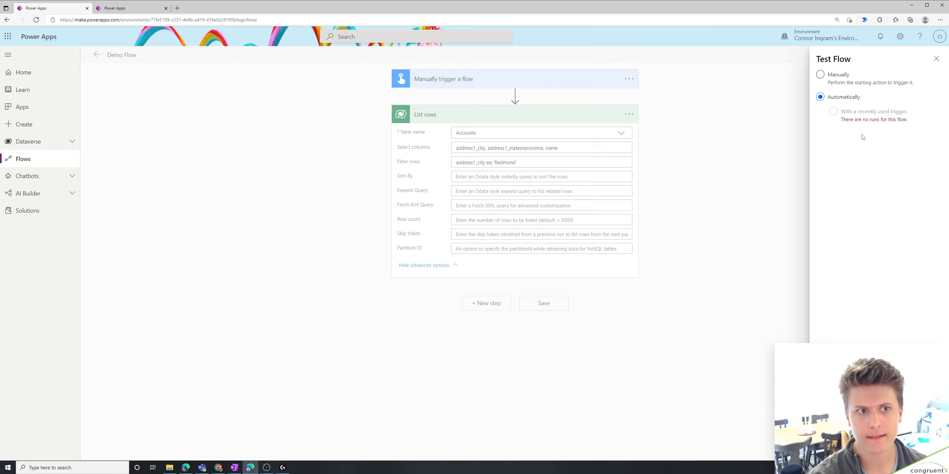
pyautogui.click(843, 75)
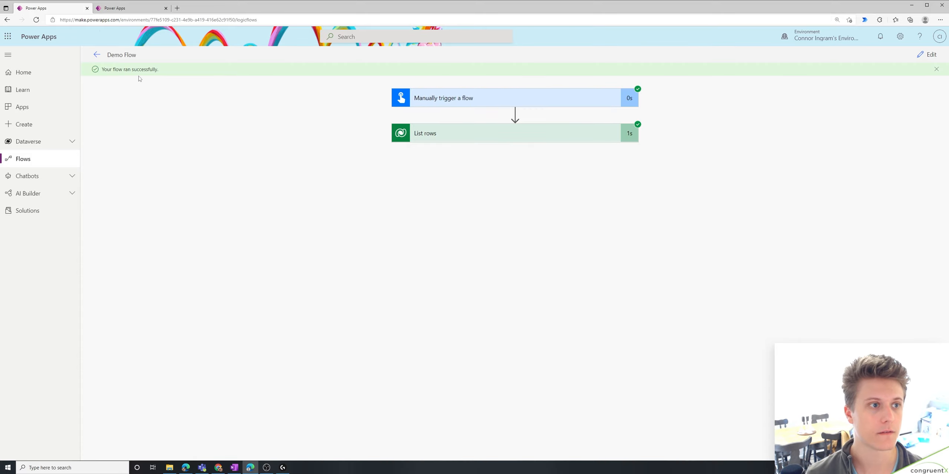
# Examine the run details of the manual trigger and the List rows action, including all of the List rows inputs
pyautogui.click(516, 135)
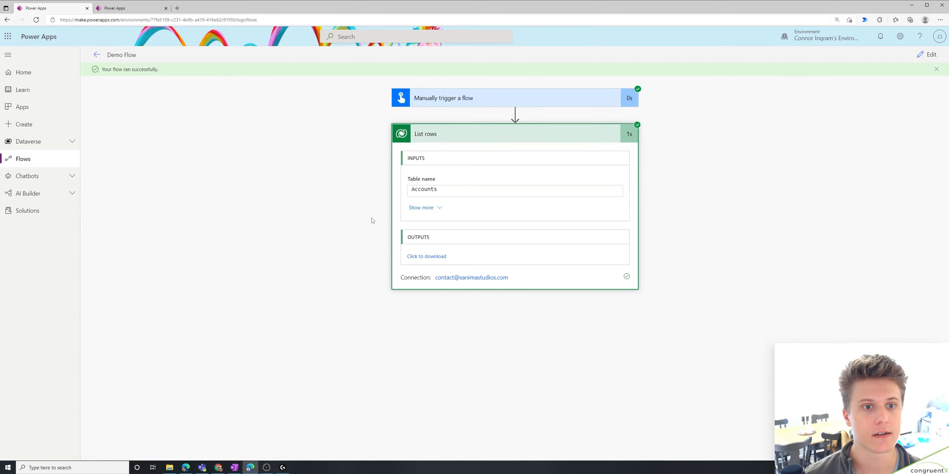
pyautogui.click(452, 100)
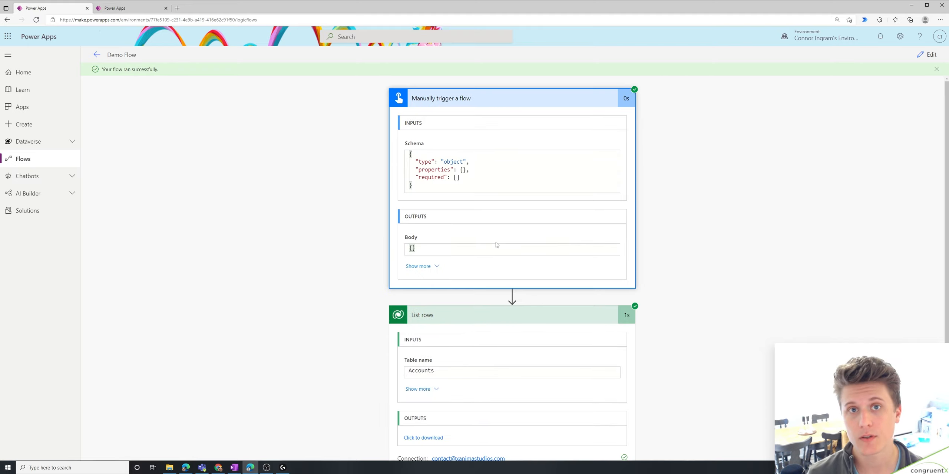
pyautogui.scroll(-1, 497, 245)
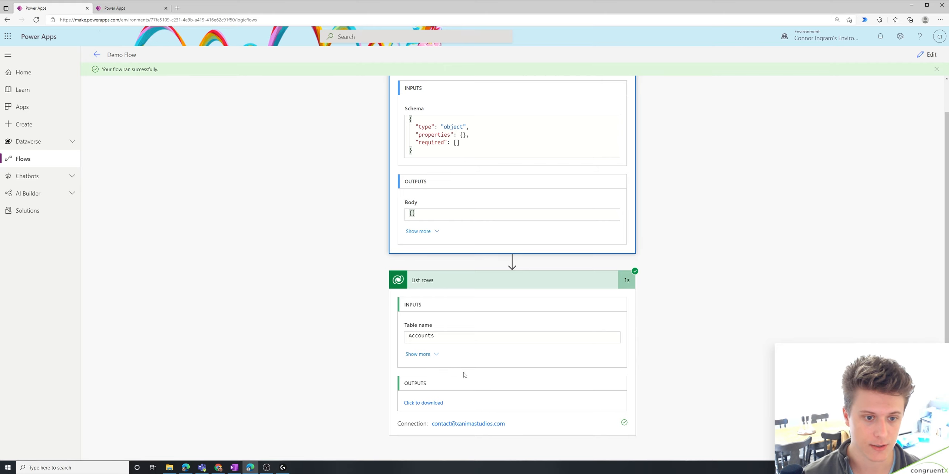
pyautogui.click(418, 354)
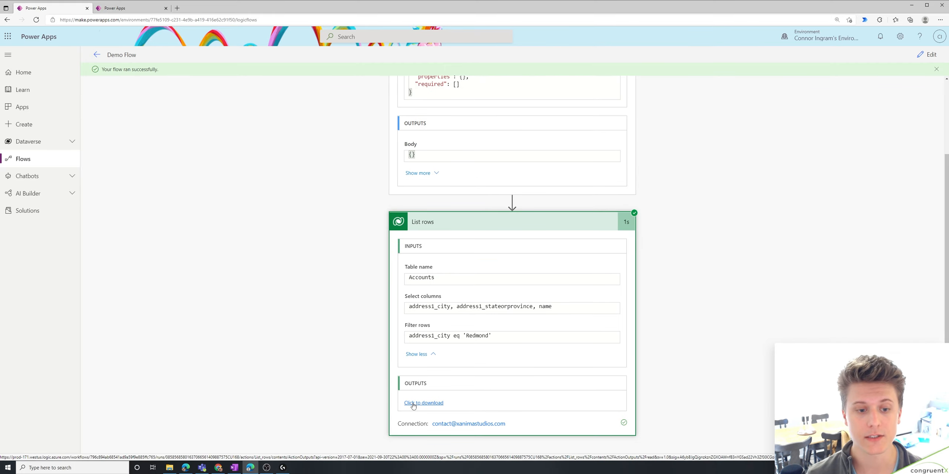
# Open the List rows output, copy all of it and paste it into the JSON formatter at jsonformatter.org
pyautogui.click(413, 404)
pyautogui.hotkey('ctrl', 'a')
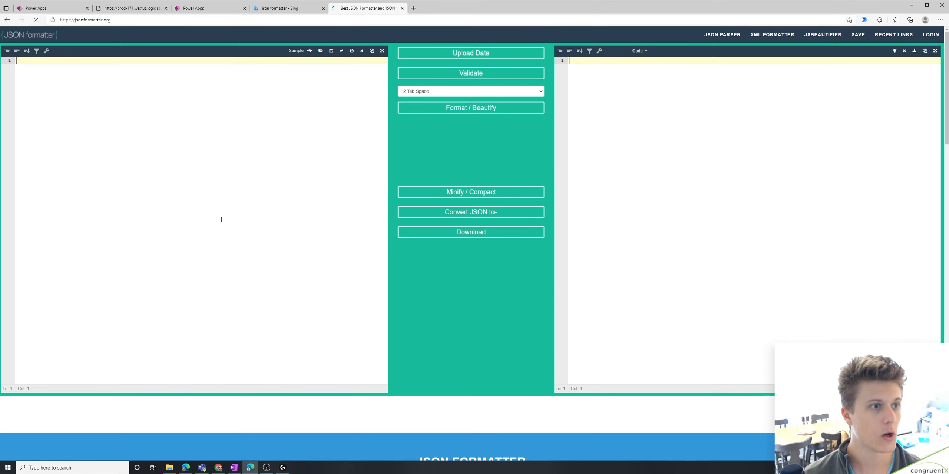
pyautogui.hotkey('ctrl', 'v')
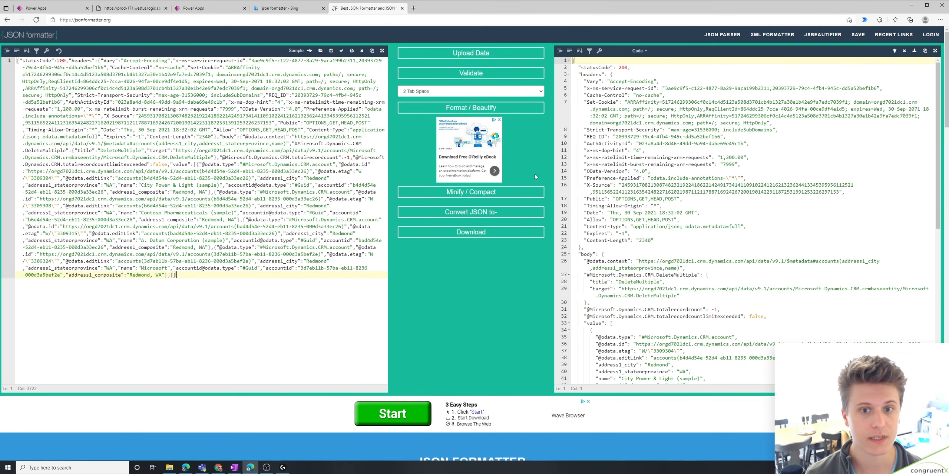
# Examine the account records in the formatted JSON, checking their names, cities and states
pyautogui.scroll(-1, 805, 199)
pyautogui.scroll(-3, 805, 200)
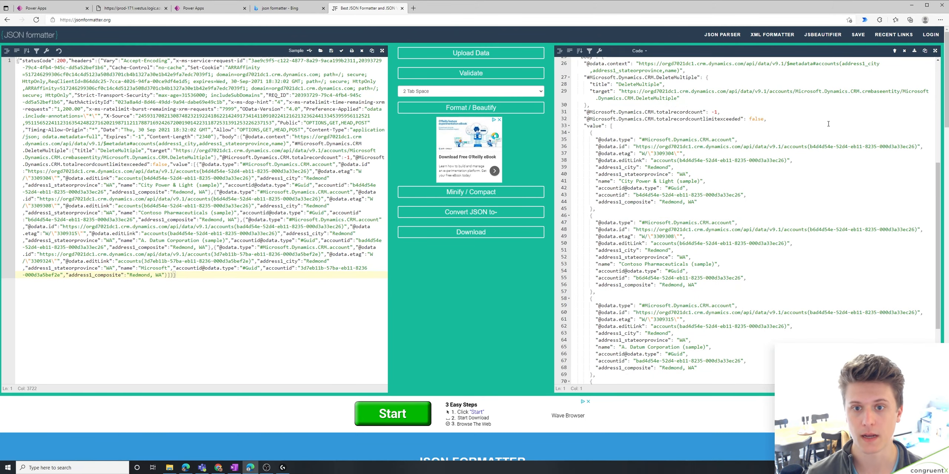
pyautogui.scroll(-1, 649, 214)
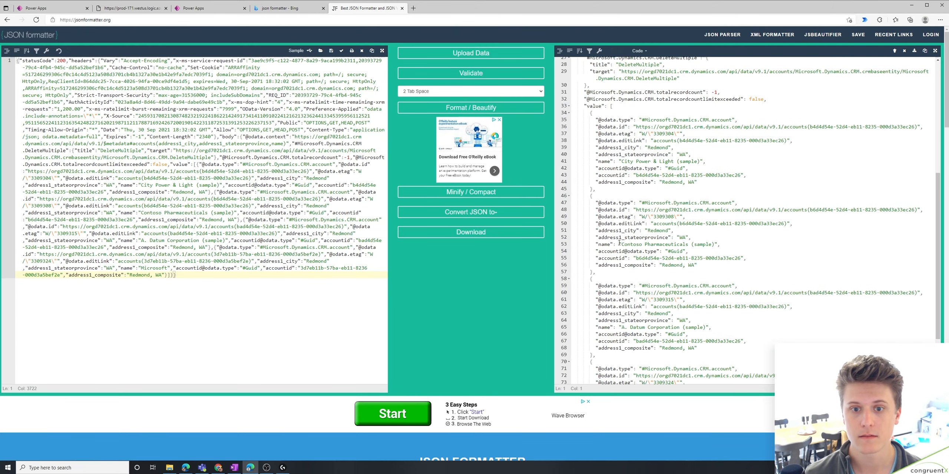
pyautogui.moveTo(622, 244); pyautogui.dragTo(669, 244)
pyautogui.scroll(-2, 748, 231)
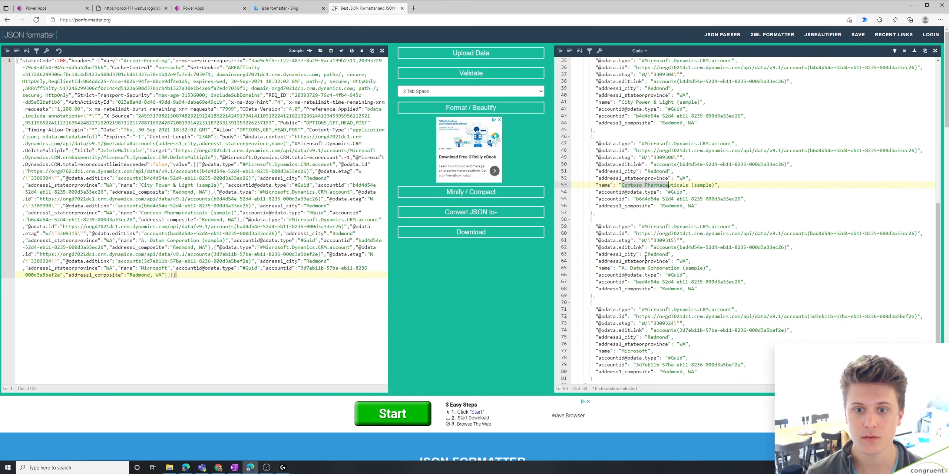
pyautogui.moveTo(622, 268); pyautogui.dragTo(691, 268)
pyautogui.scroll(-1, 693, 256)
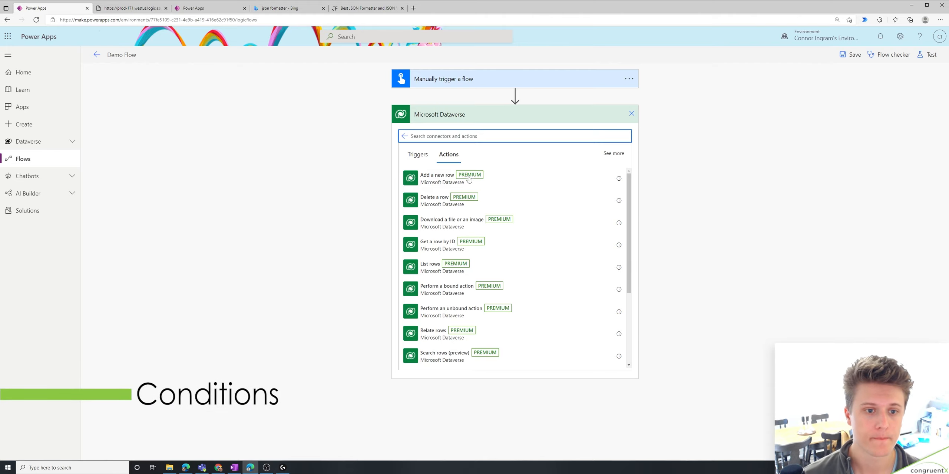
pyautogui.click(516, 244)
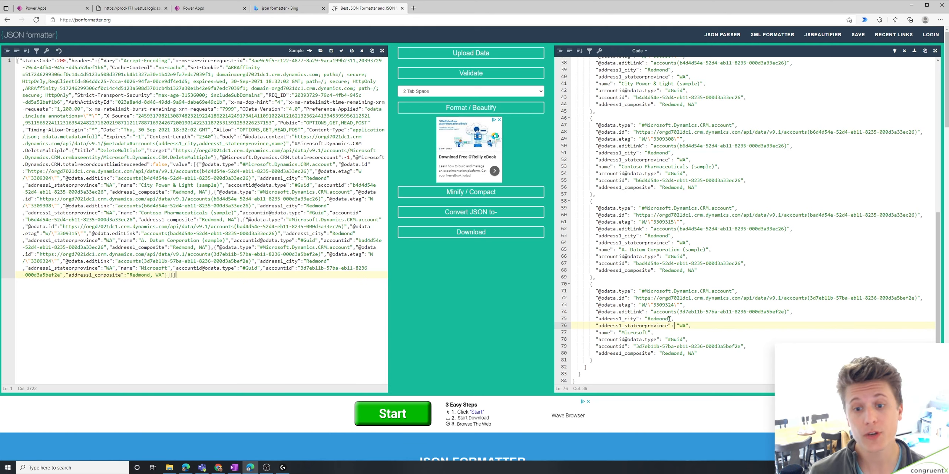
pyautogui.click(742, 265)
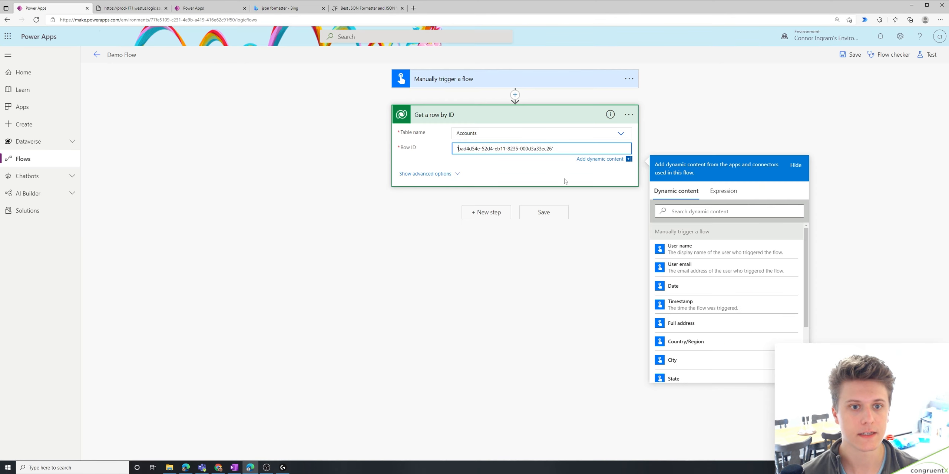
pyautogui.click(703, 116)
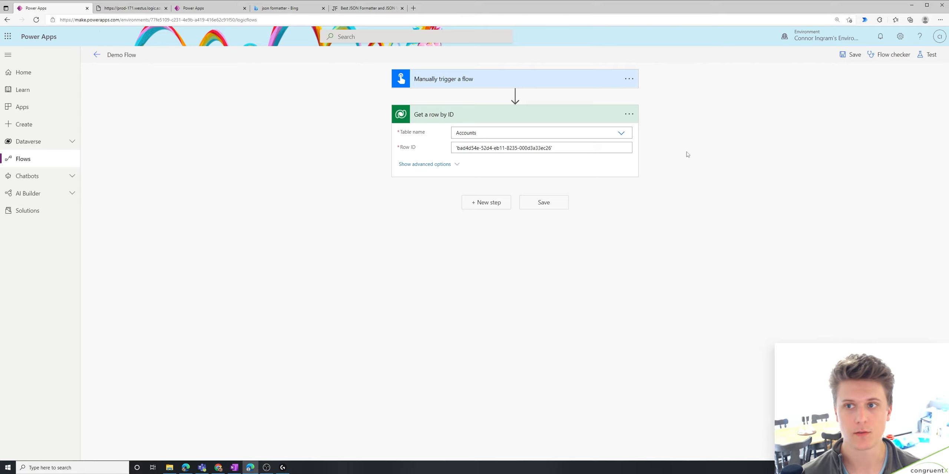
# Run a manual test of the flow and read the error details of the Get a row by ID action
pyautogui.click(930, 55)
pyautogui.click(835, 450)
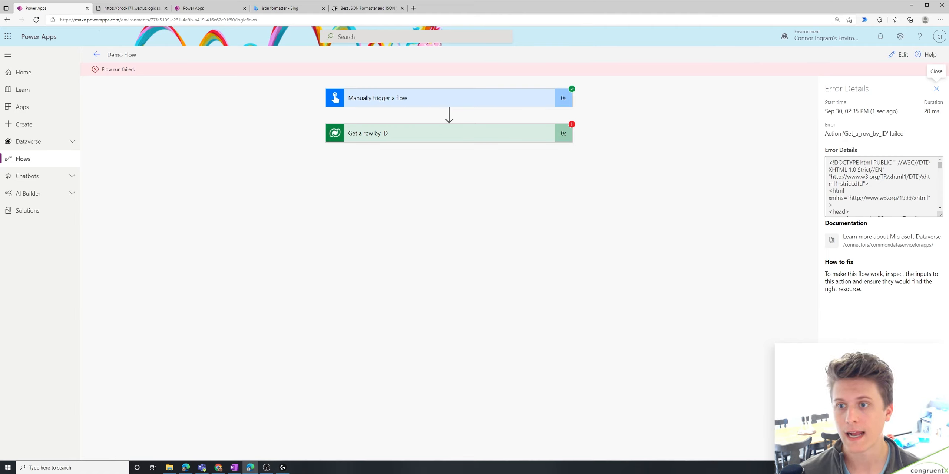
pyautogui.scroll(-2, 904, 201)
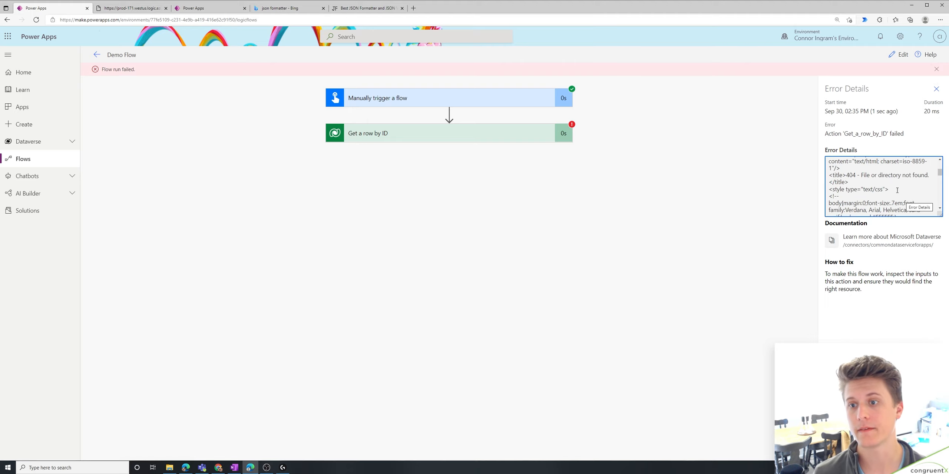
pyautogui.scroll(-1, 895, 188)
pyautogui.scroll(1, 893, 185)
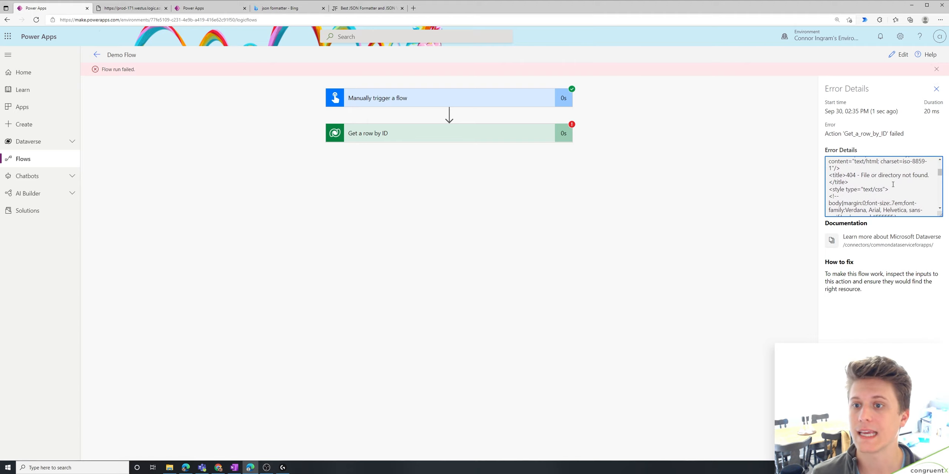
# Remove the single quotes around the Row ID in the Get a row by ID action
pyautogui.click(521, 135)
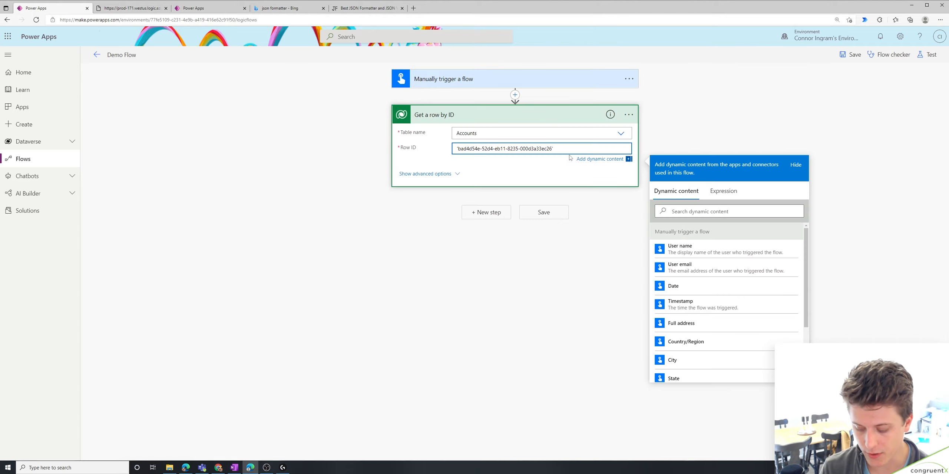
pyautogui.press('BackSpace')
pyautogui.click(460, 149)
pyautogui.press('BackSpace')
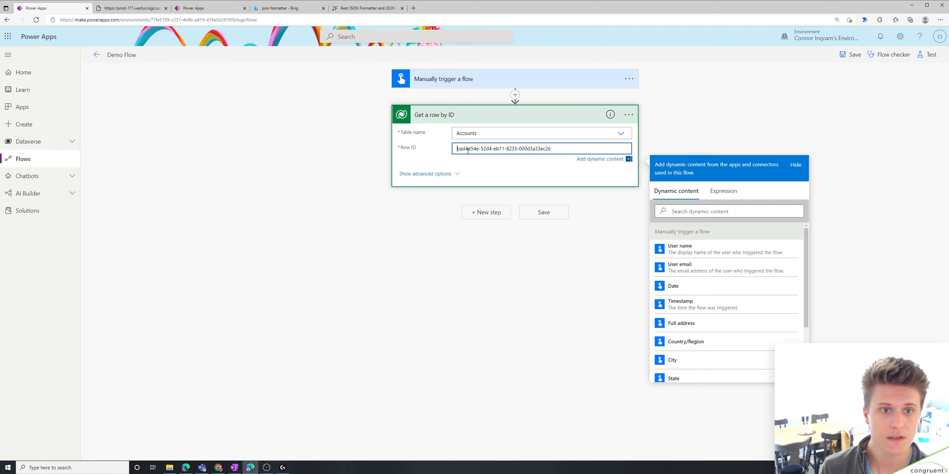
pyautogui.click(675, 110)
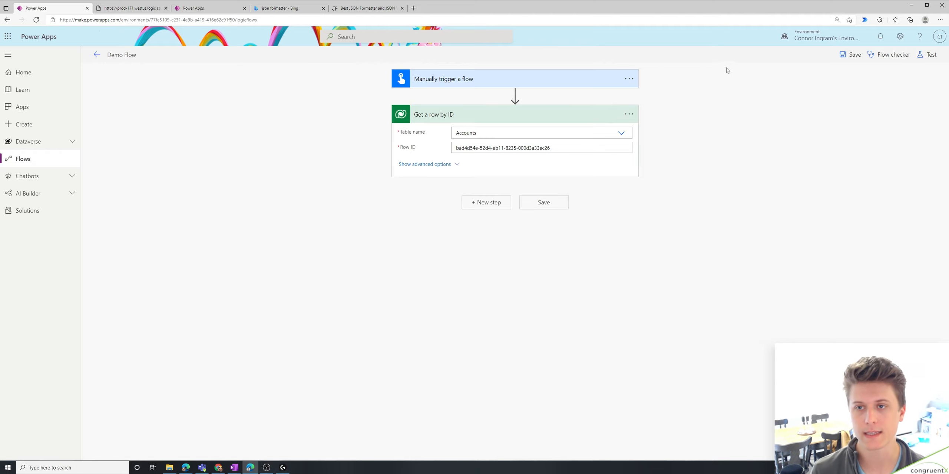
# Run another manual test of the flow and examine the inputs and outputs of Get a row by ID
pyautogui.click(922, 56)
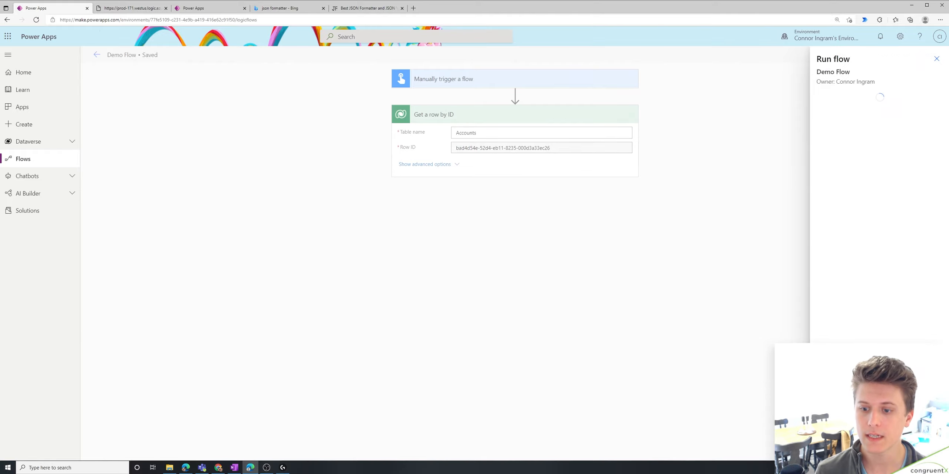
pyautogui.click(832, 449)
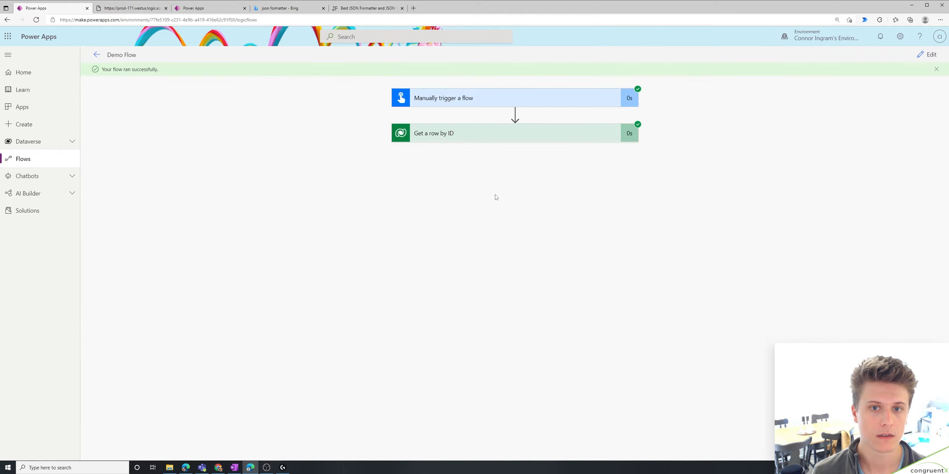
pyautogui.click(533, 137)
pyautogui.scroll(-6, 533, 279)
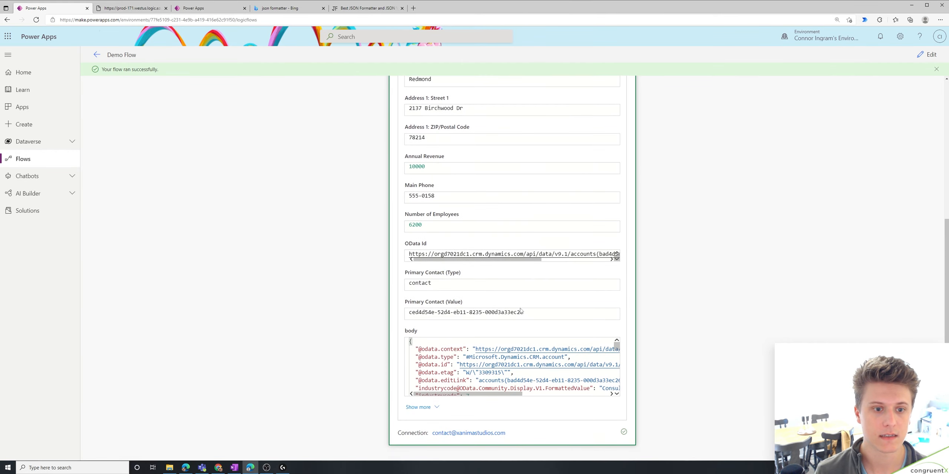
pyautogui.scroll(4, 522, 311)
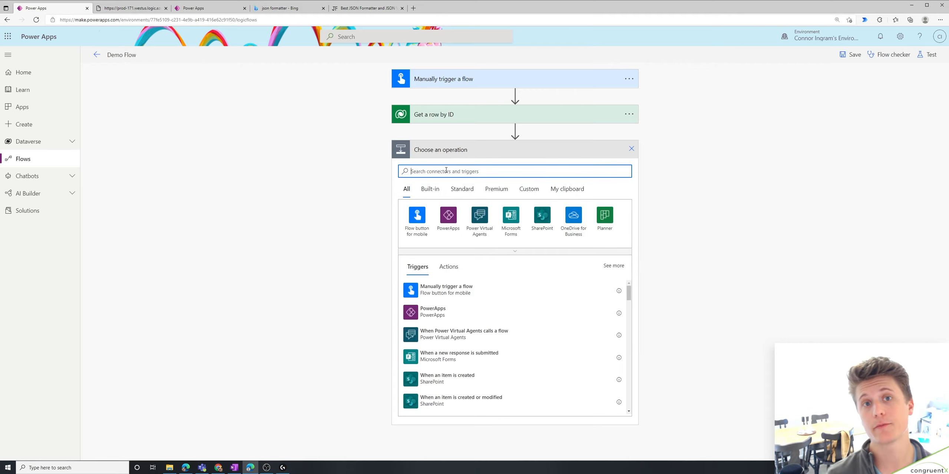
# Add a Control Condition after Get a row by ID and open its first value for dynamic content
pyautogui.write('control')
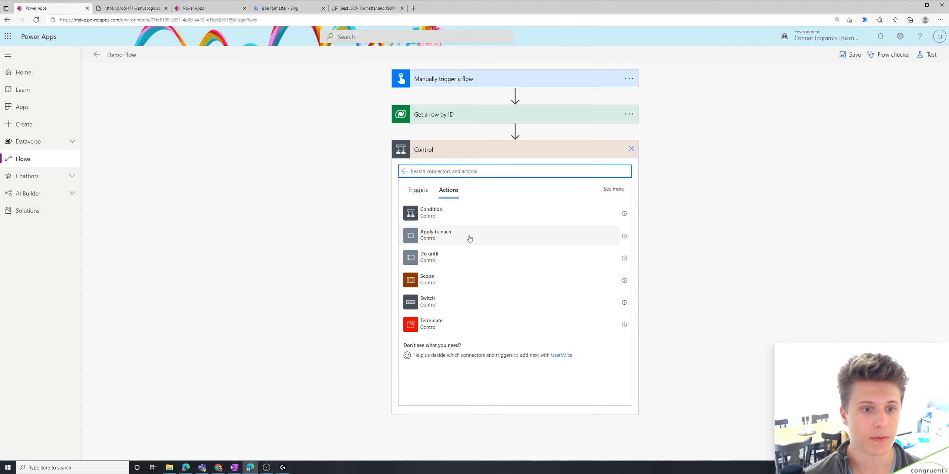
pyautogui.click(478, 219)
pyautogui.click(452, 176)
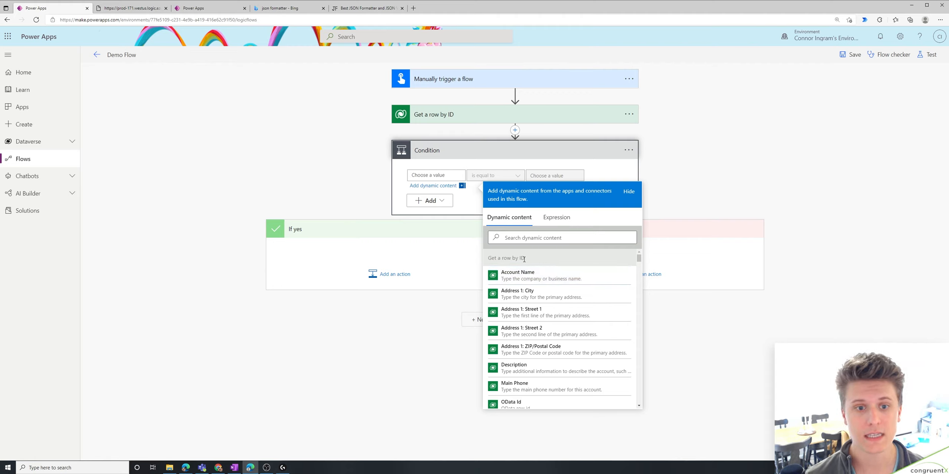
# Examine the dynamic content offered by the Get a row by ID action and by the manual trigger
pyautogui.moveTo(524, 258); pyautogui.dragTo(487, 261)
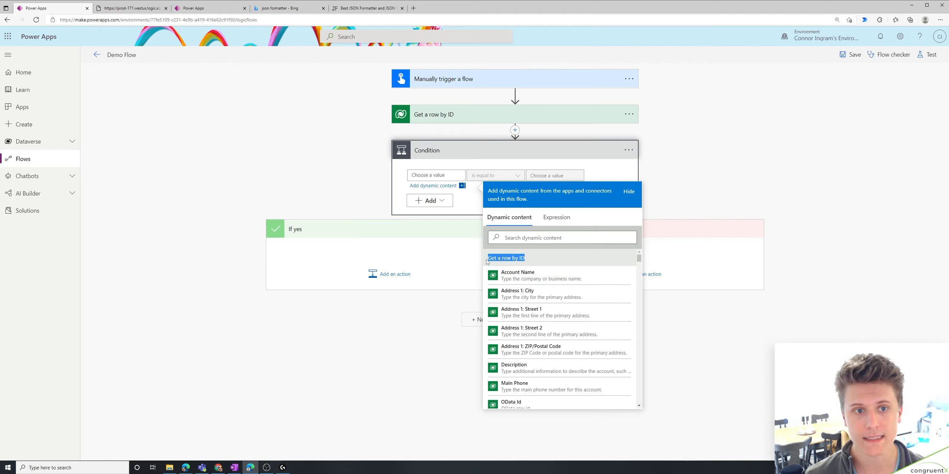
pyautogui.moveTo(639, 261); pyautogui.dragTo(638, 302)
pyautogui.scroll(-15, 556, 315)
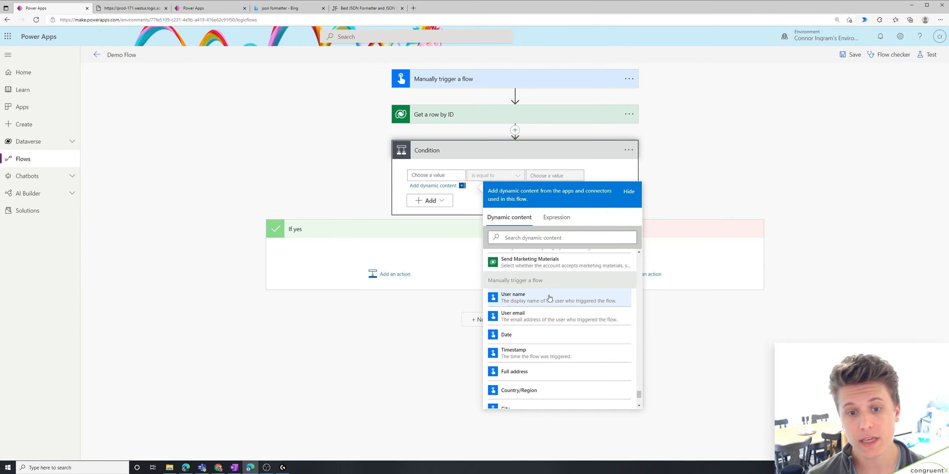
pyautogui.moveTo(544, 281); pyautogui.dragTo(491, 286)
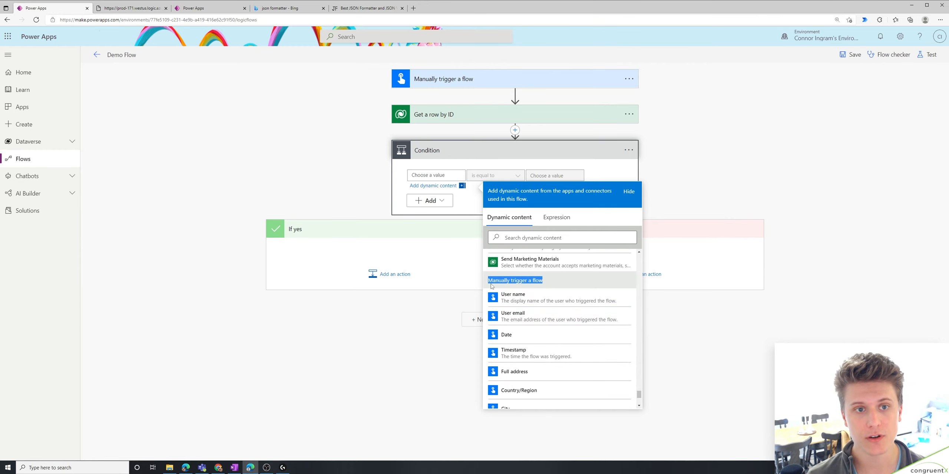
pyautogui.scroll(-2, 582, 355)
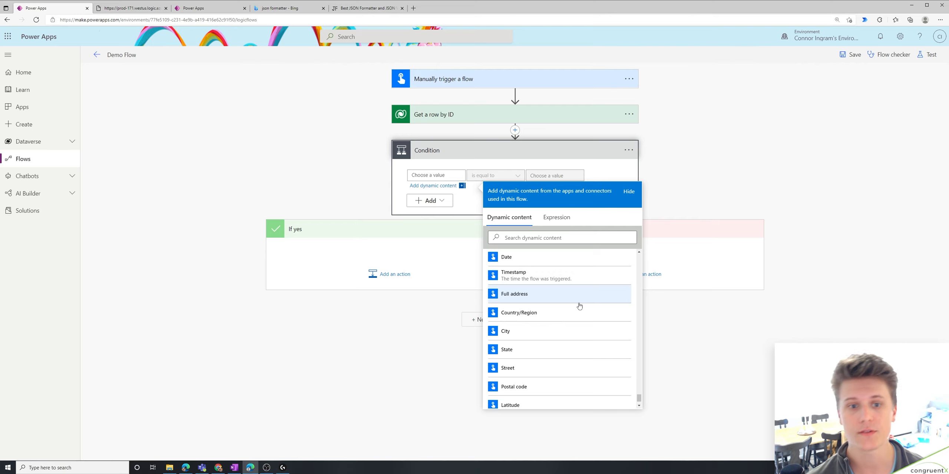
pyautogui.scroll(10, 589, 311)
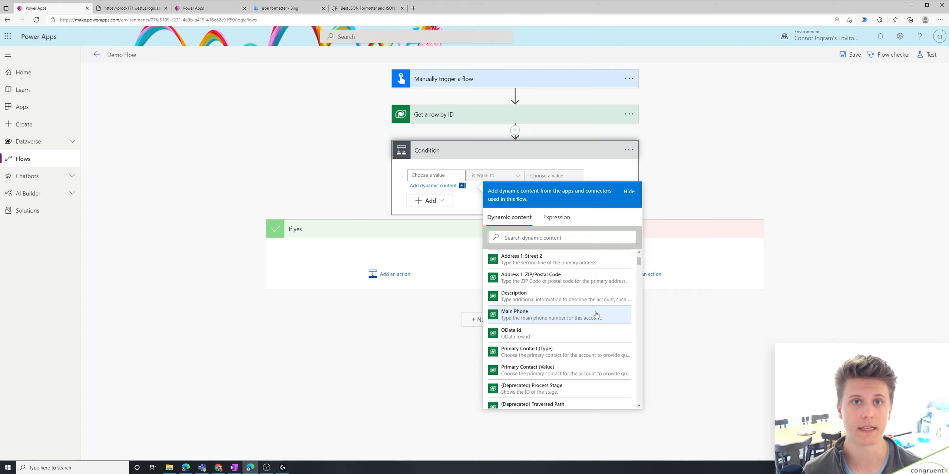
# Use Address 1: City from Get a row by ID as the condition's first value and open the comparison value for editing
pyautogui.click(560, 238)
pyautogui.write('city')
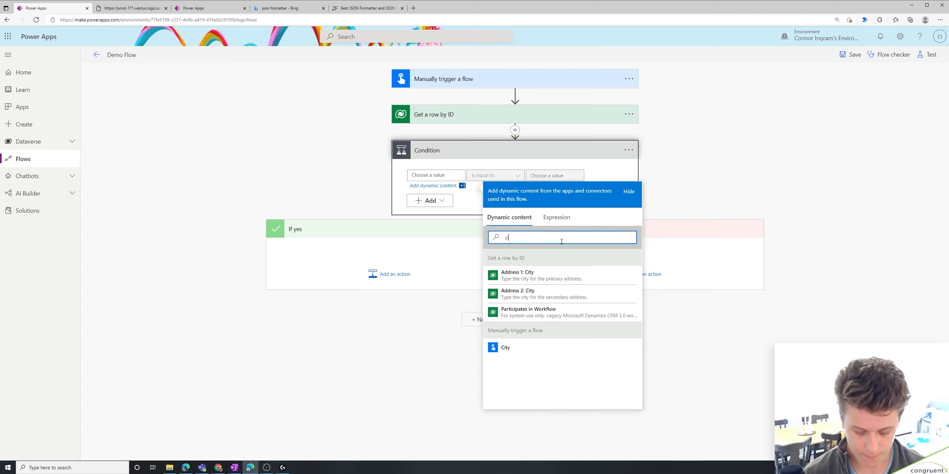
pyautogui.click(557, 277)
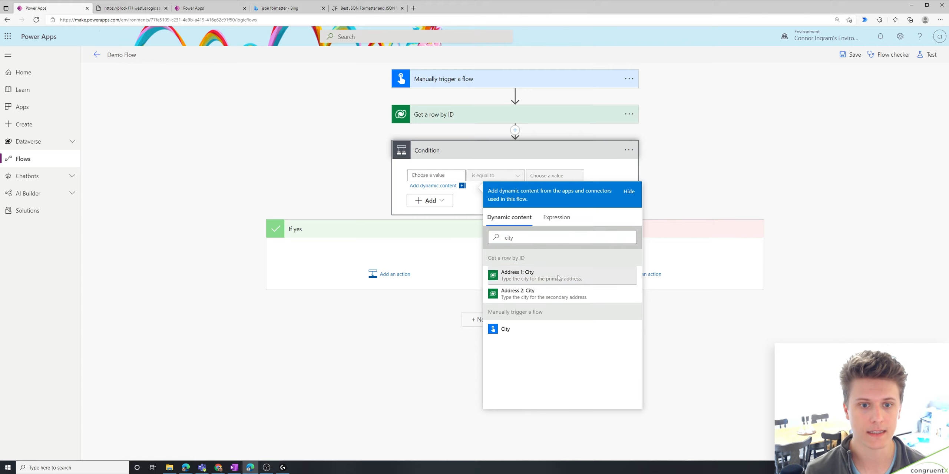
pyautogui.click(487, 188)
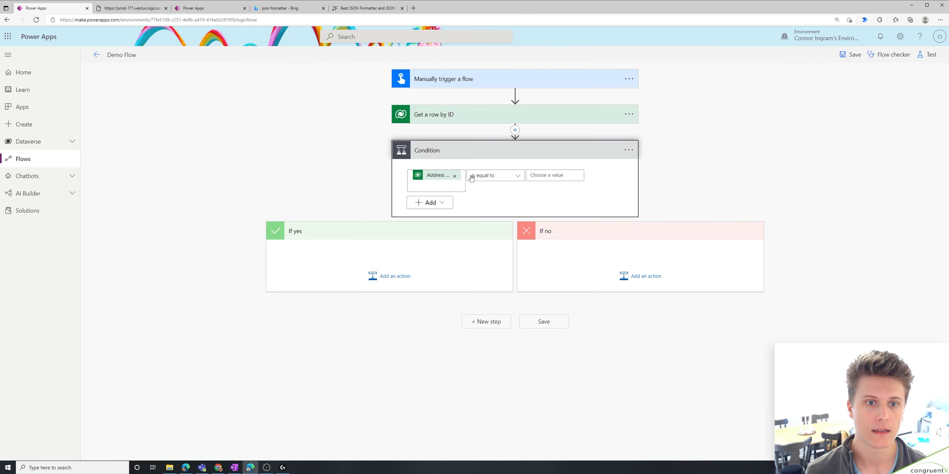
pyautogui.click(561, 176)
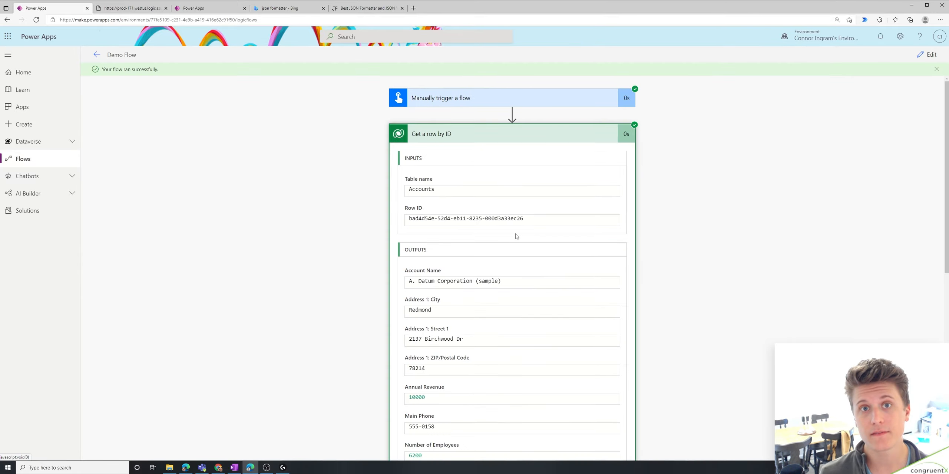
# Check the Address 1: City output of Get a row by ID in the flow's run details
pyautogui.scroll(-2, 517, 233)
pyautogui.doubleClick(420, 254)
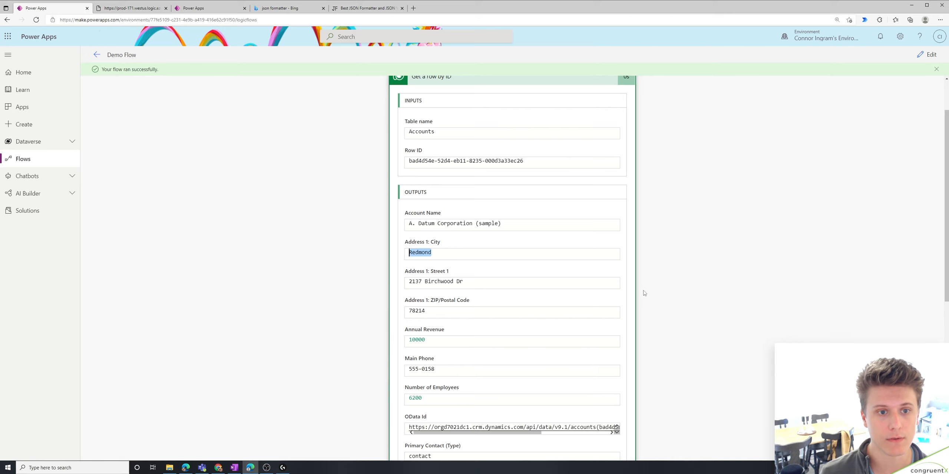
pyautogui.scroll(2, 529, 217)
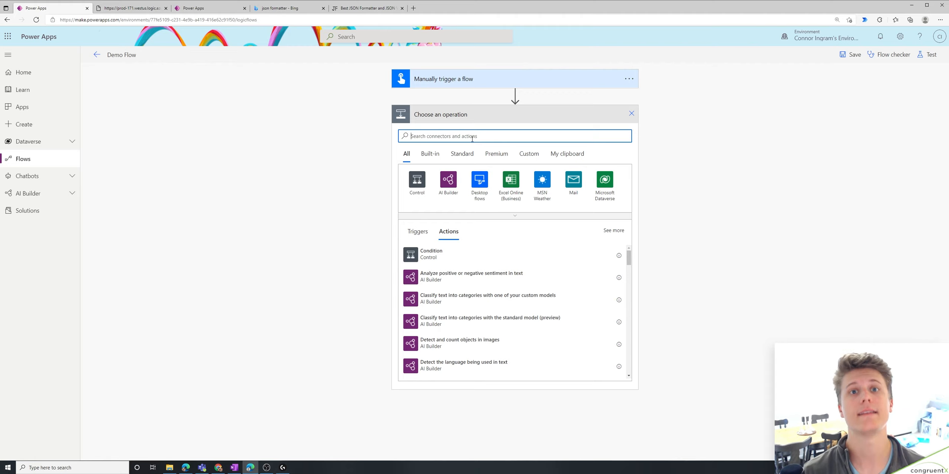
# Add an Initialize variable action after the manual trigger, named var1 with type String
pyautogui.write('variable')
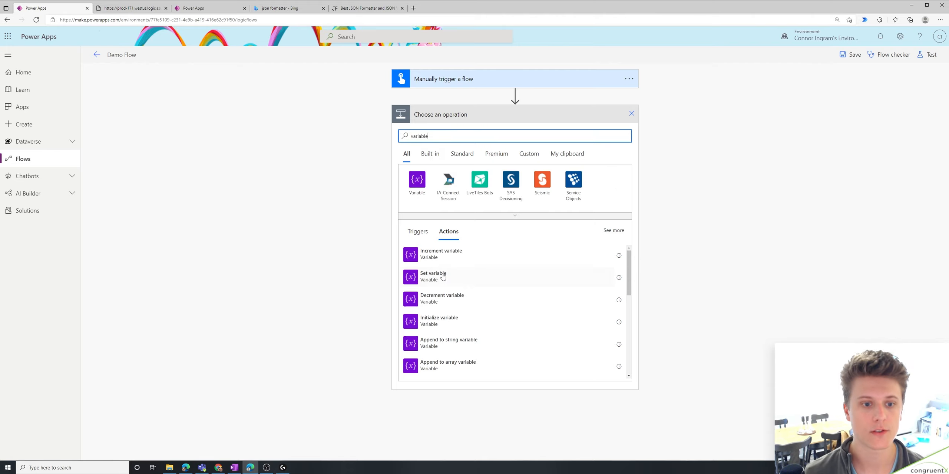
pyautogui.click(501, 365)
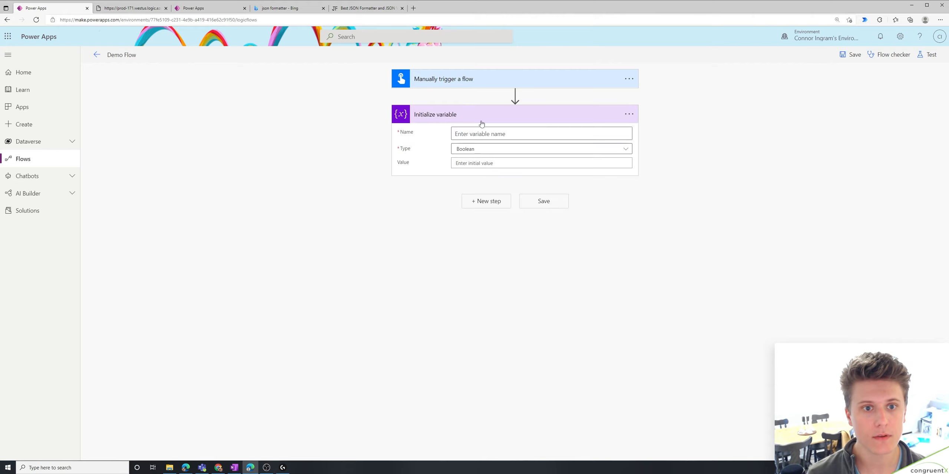
pyautogui.click(487, 131)
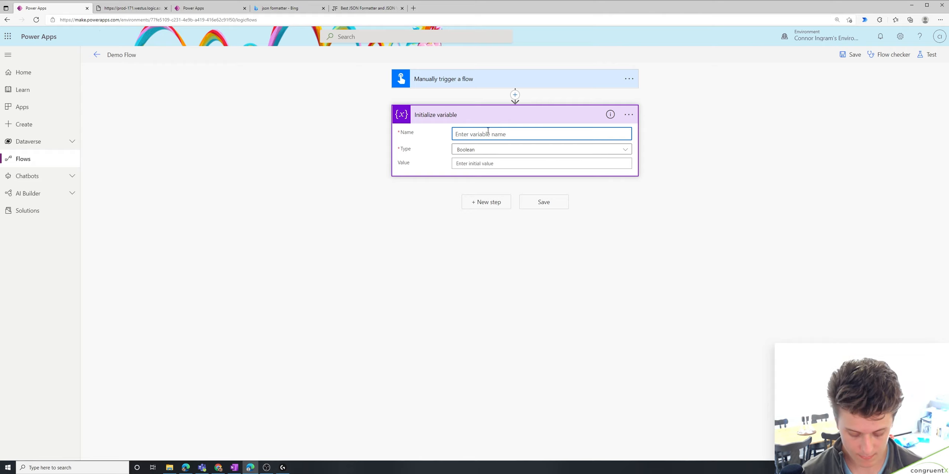
pyautogui.write('var1')
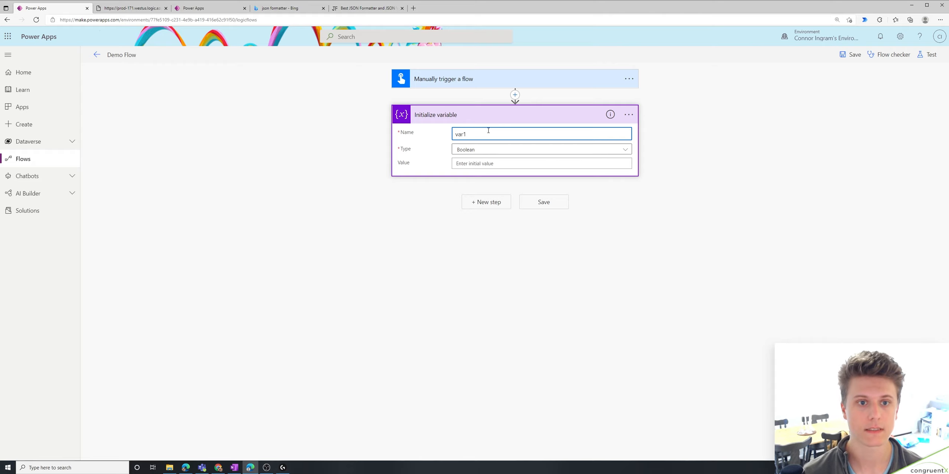
pyautogui.click(519, 152)
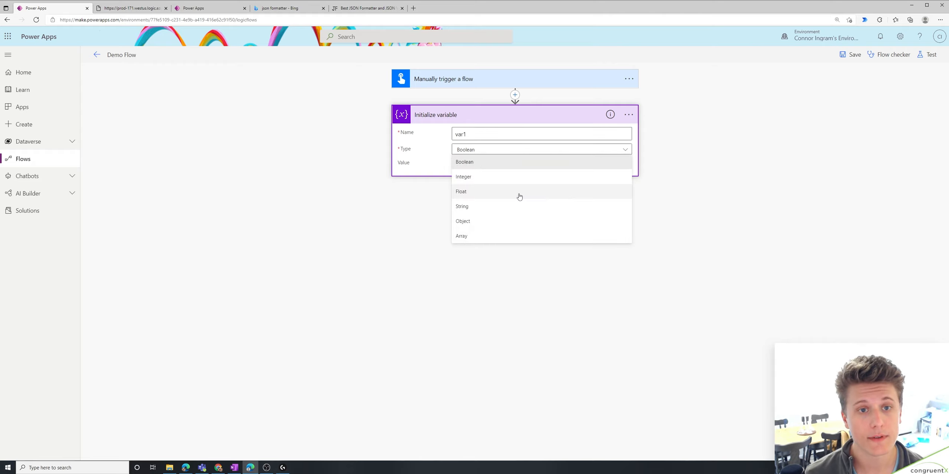
pyautogui.click(510, 211)
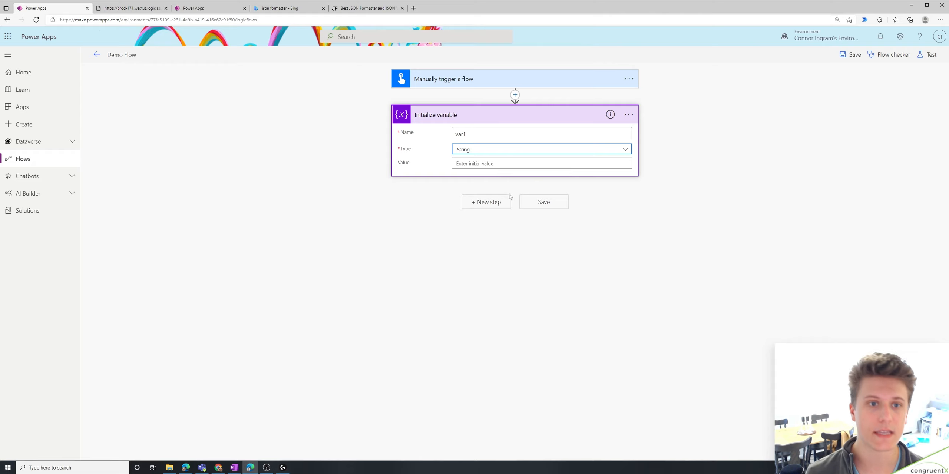
# Add a Microsoft Dataverse Get a row by ID action after Initialize variable
pyautogui.click(492, 202)
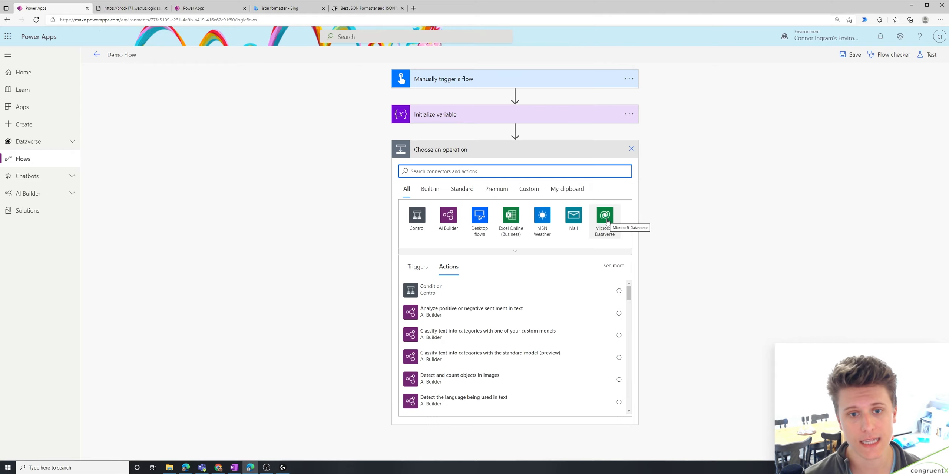
pyautogui.click(607, 221)
pyautogui.click(495, 278)
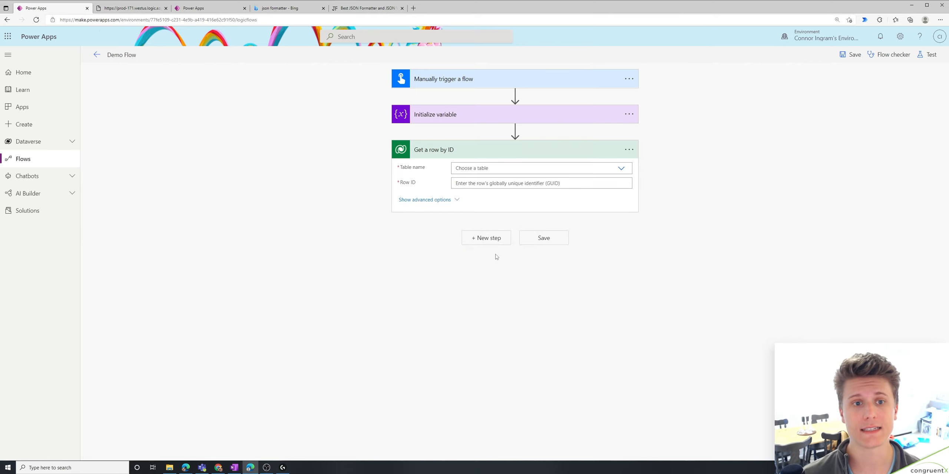
# Add a Set variable action after Get a row by ID that sets var1 to the row's Account Name
pyautogui.click(554, 170)
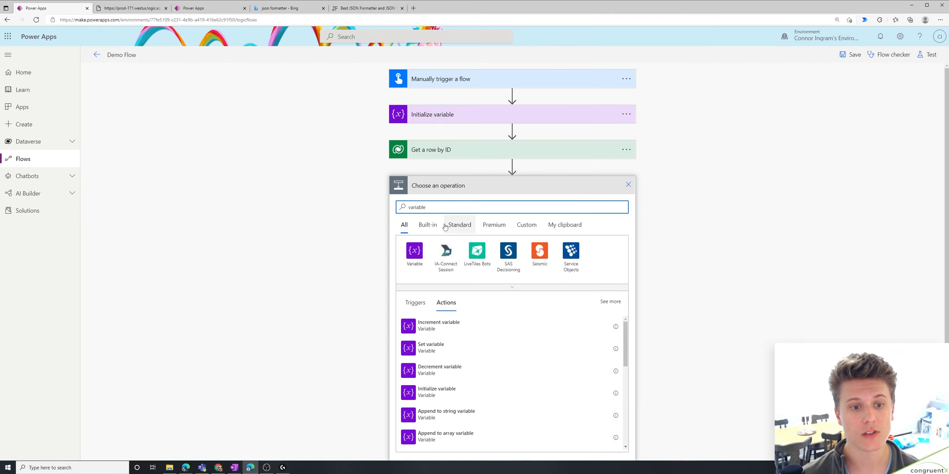
pyautogui.click(463, 331)
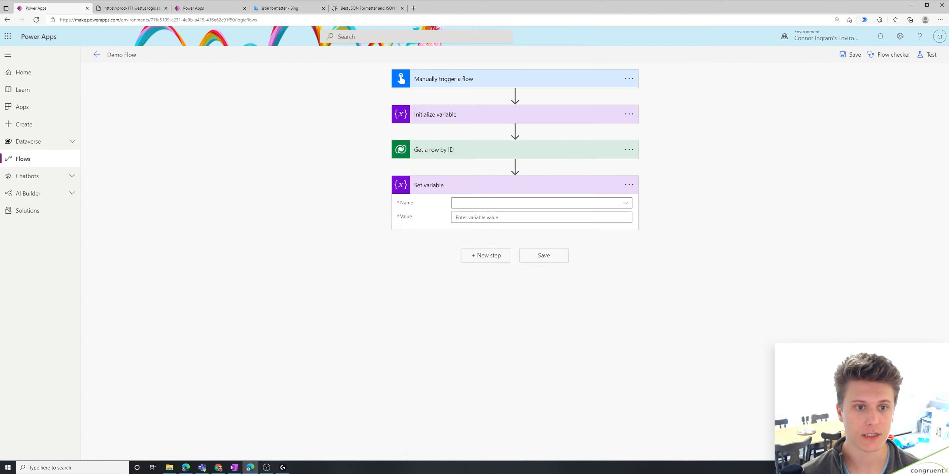
pyautogui.click(485, 205)
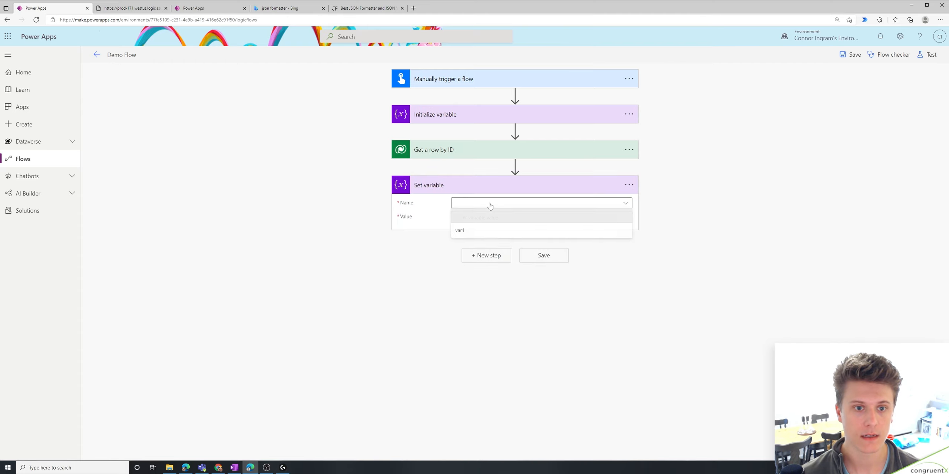
pyautogui.click(503, 237)
pyautogui.click(541, 219)
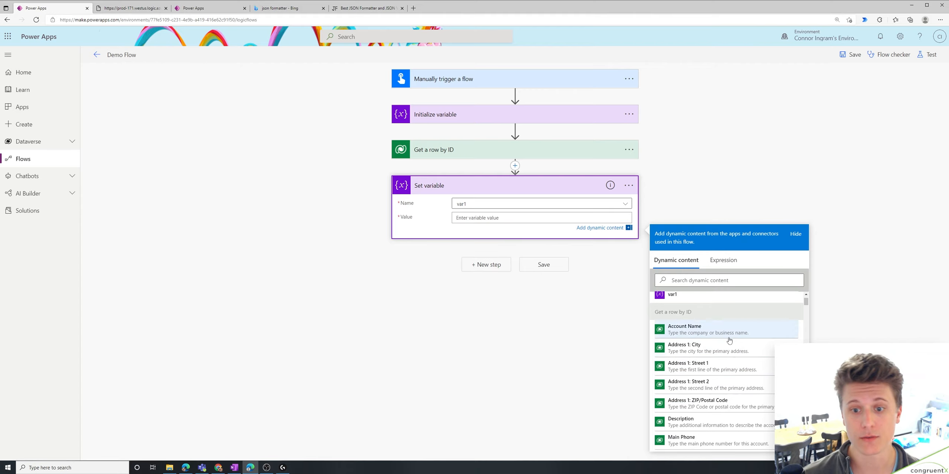
pyautogui.click(698, 331)
pyautogui.click(928, 54)
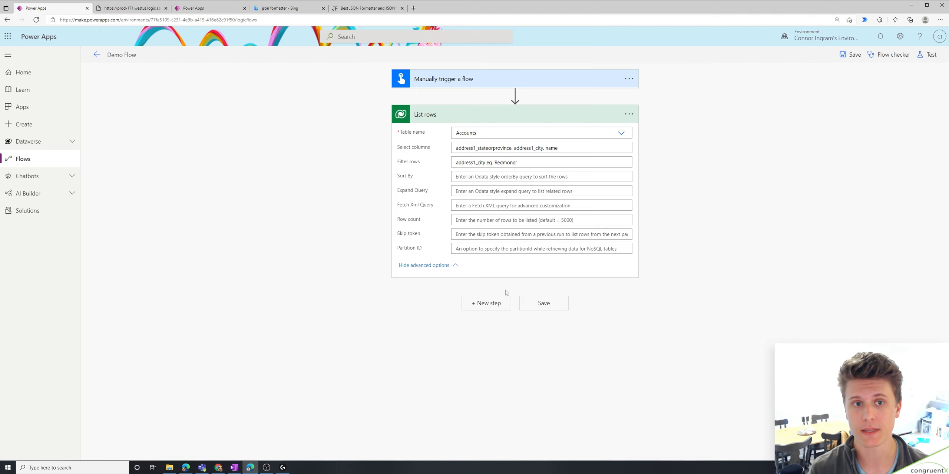
# Add an Apply to each control after List rows and open its output selection to browse the available dynamic content
pyautogui.click(480, 305)
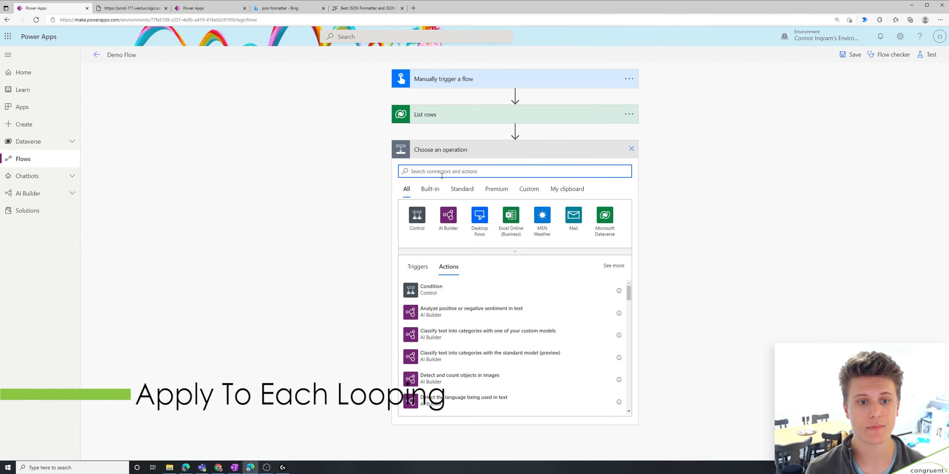
pyautogui.click(425, 219)
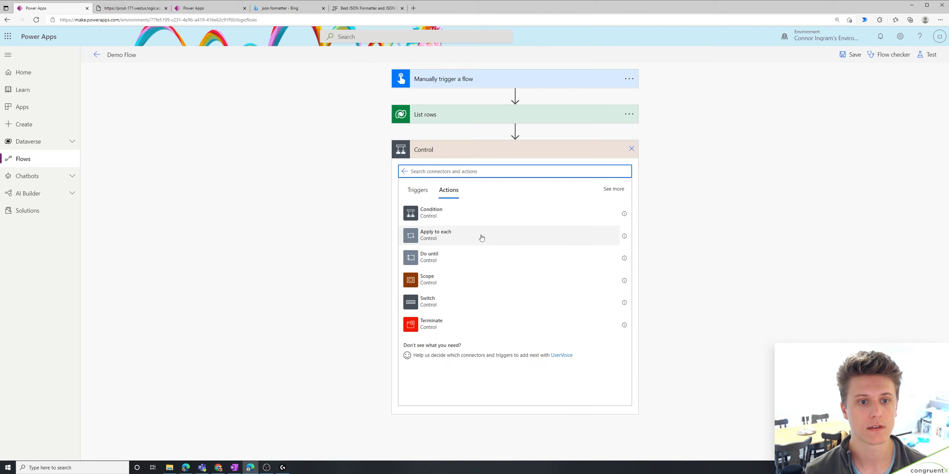
pyautogui.click(481, 238)
pyautogui.click(450, 176)
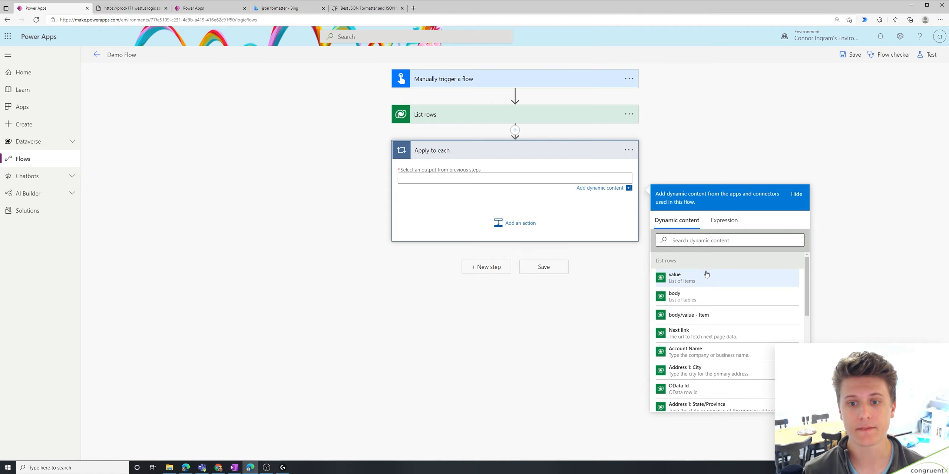
pyautogui.scroll(-1, 809, 311)
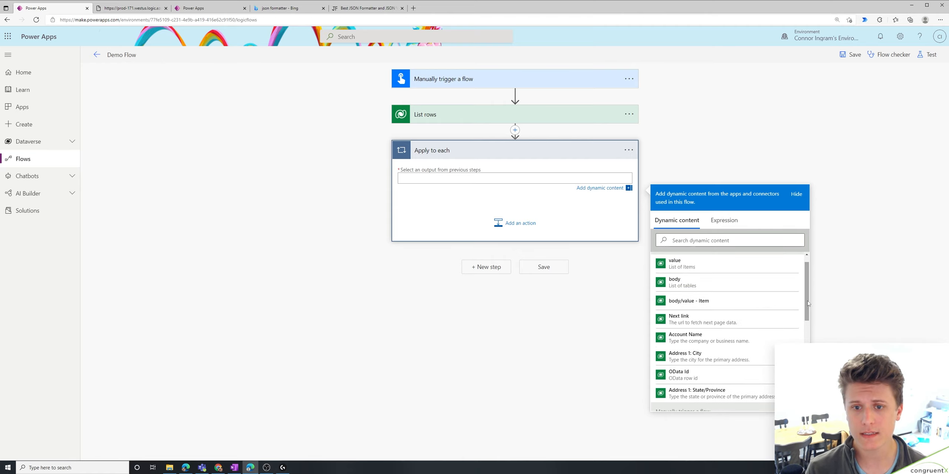
pyautogui.scroll(1, 712, 261)
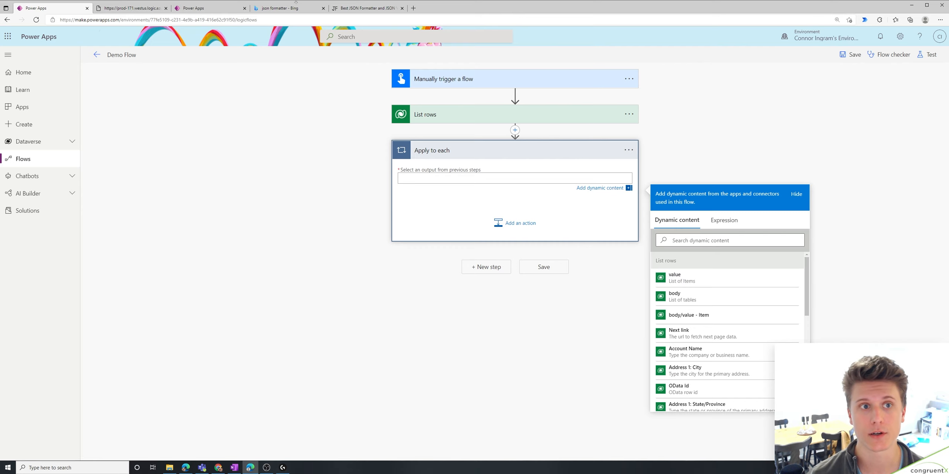
# Switch to JSON Formatter and examine the body, its value array and the account records in the List rows output
pyautogui.click(367, 7)
pyautogui.scroll(4, 846, 250)
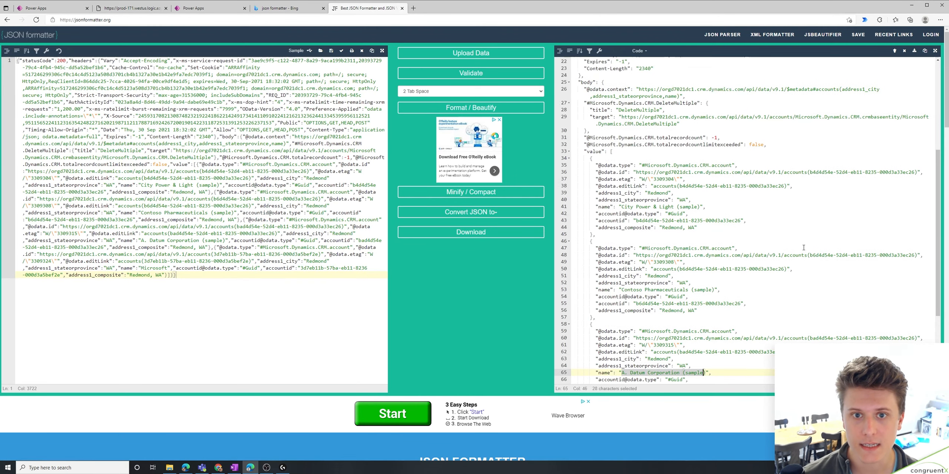
pyautogui.click(581, 141)
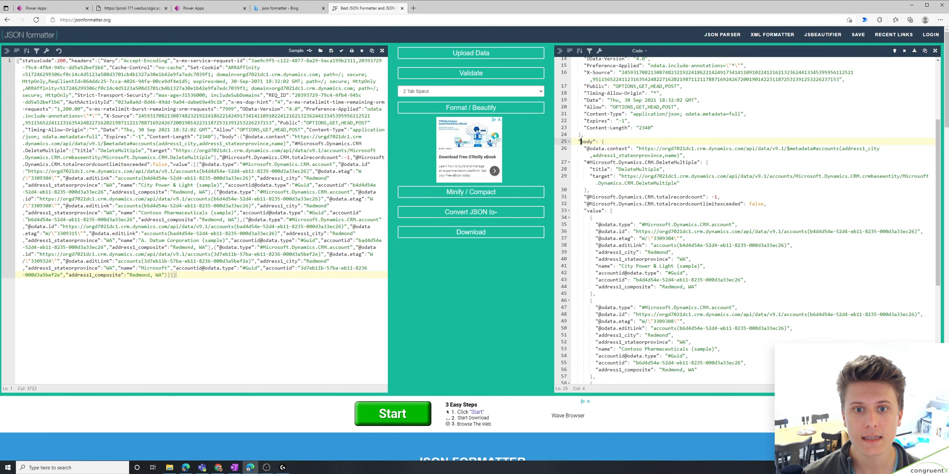
pyautogui.click(586, 210)
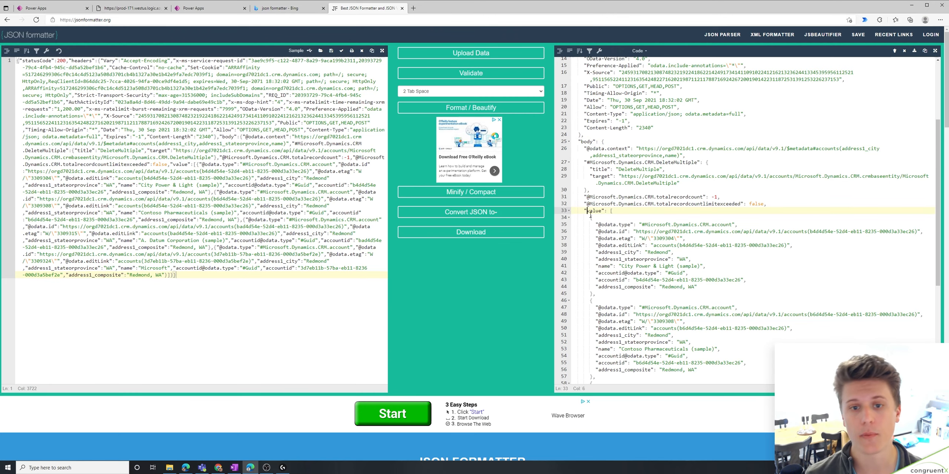
pyautogui.doubleClick(593, 211)
pyautogui.scroll(-3, 668, 193)
pyautogui.moveTo(587, 118); pyautogui.dragTo(606, 200)
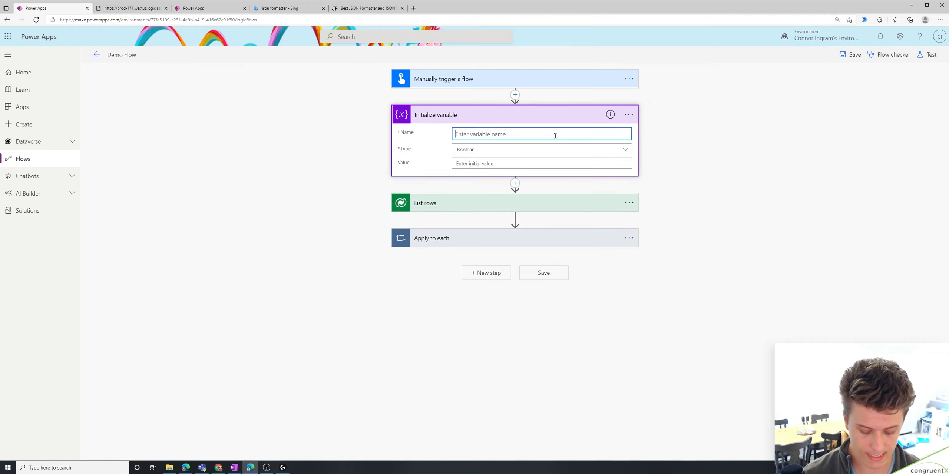
# Name the new variable varName with type String, and rename its Initialize variable action to Init varName
pyautogui.write('var')
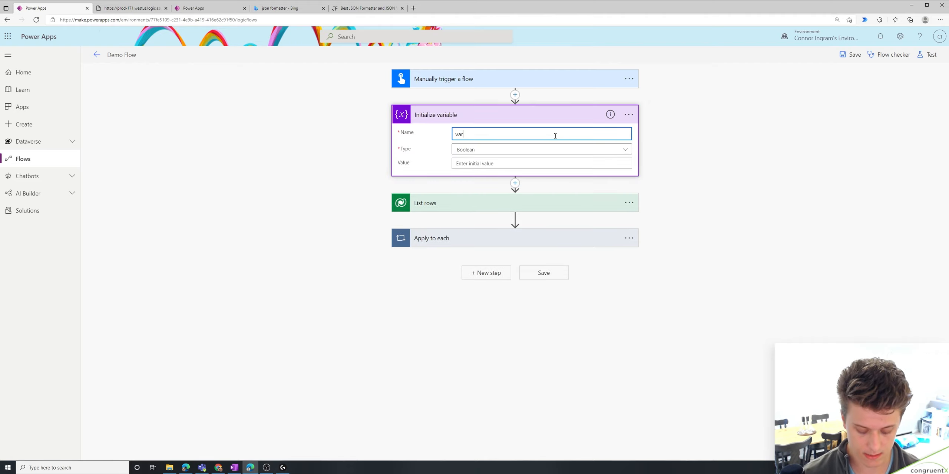
pyautogui.write('Name')
pyautogui.click(556, 149)
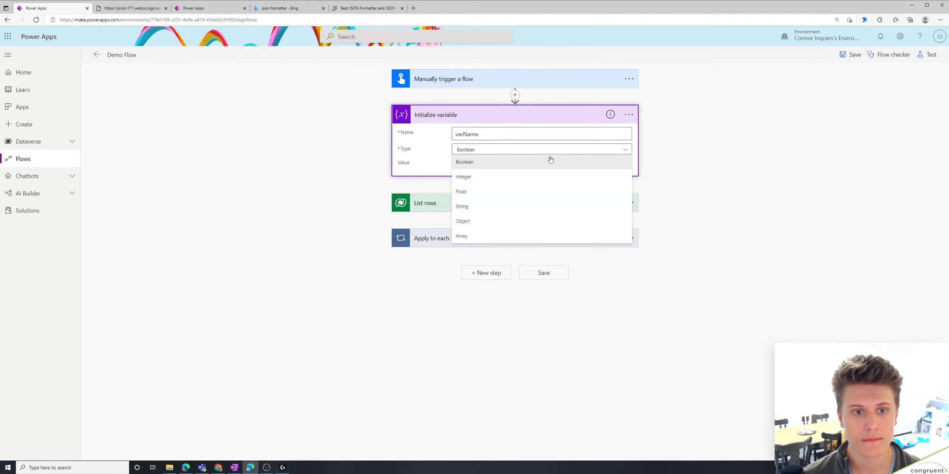
pyautogui.click(529, 207)
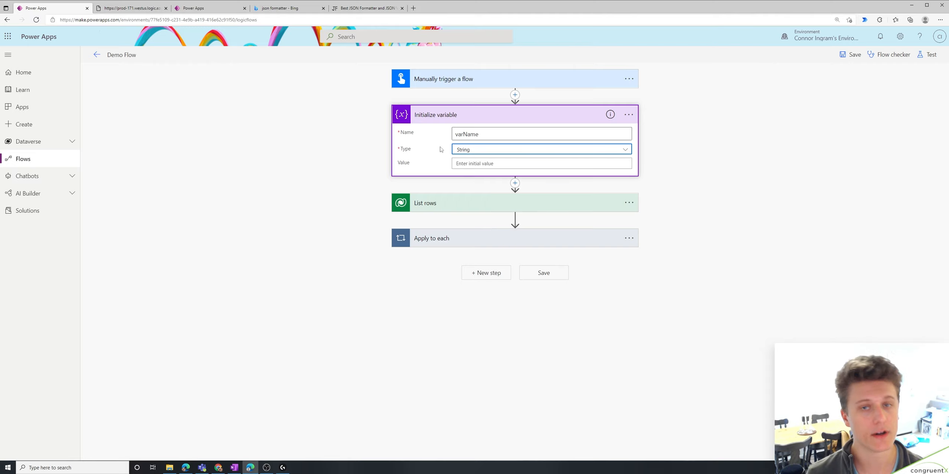
pyautogui.click(628, 115)
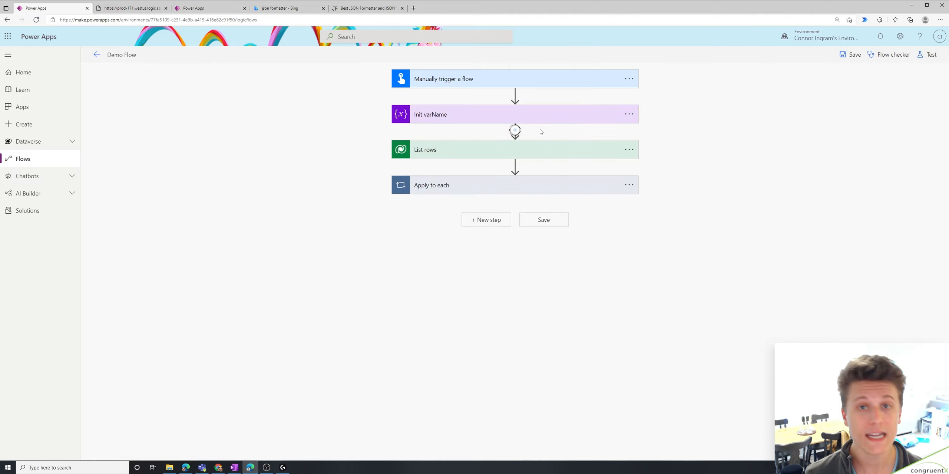
# Copy the Init varName action and insert the copy between Init varName and List rows
pyautogui.click(629, 115)
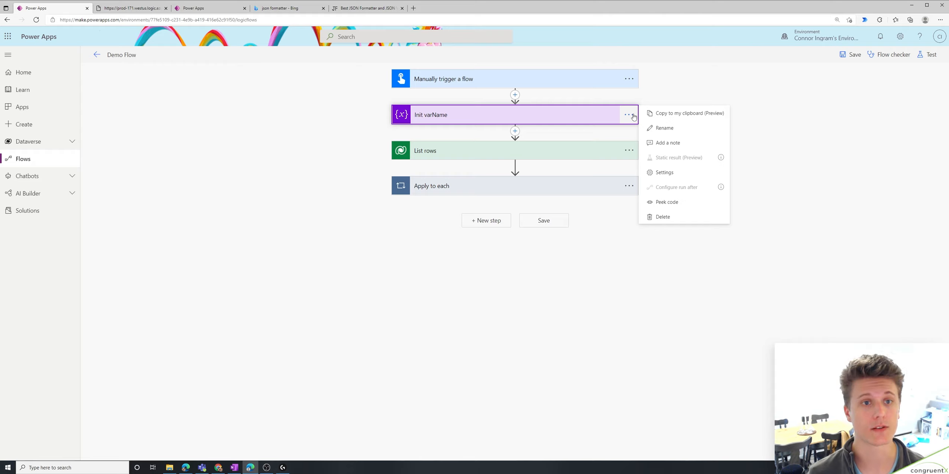
pyautogui.click(674, 114)
pyautogui.click(515, 132)
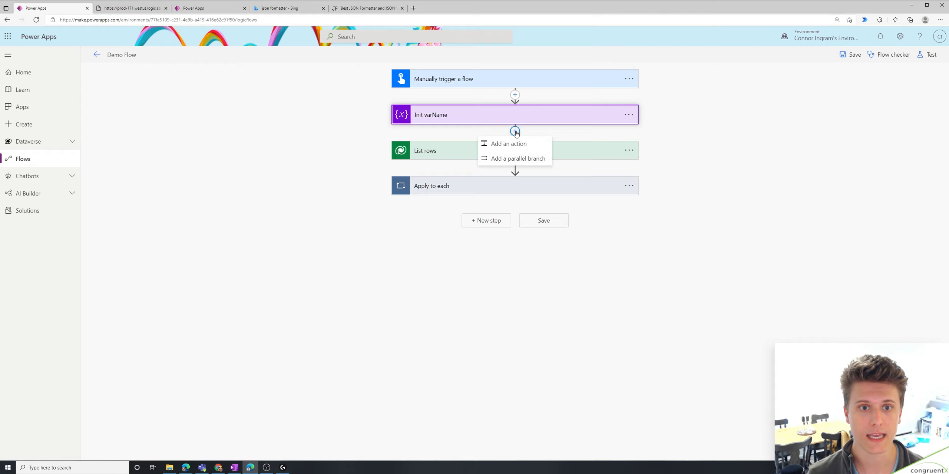
pyautogui.click(515, 145)
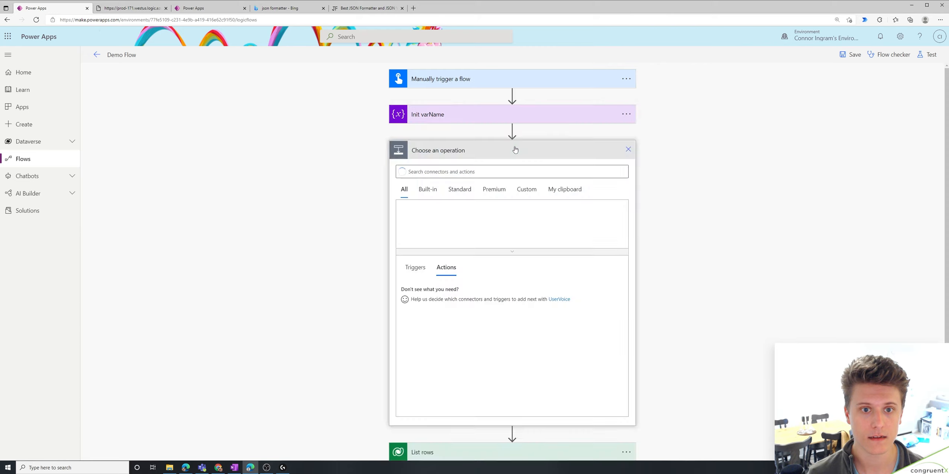
pyautogui.click(566, 188)
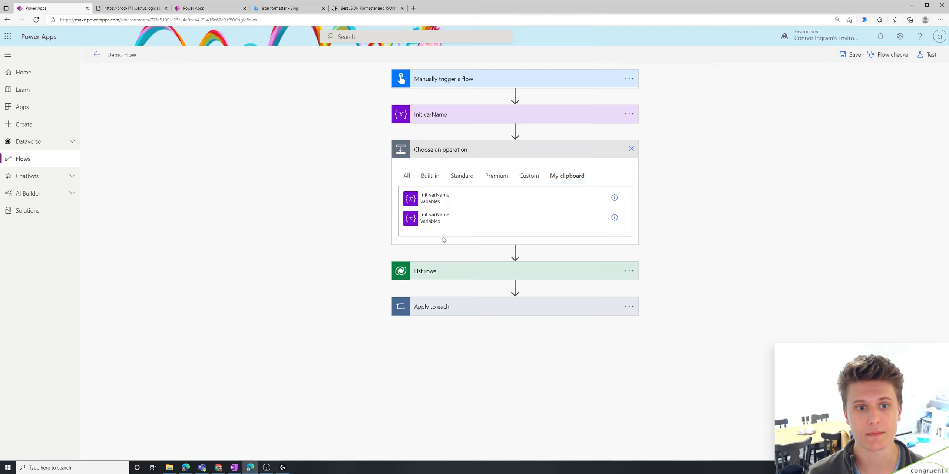
pyautogui.click(435, 200)
# Configure the copied variable as varCount with type Integer and initial value 0, and rename its action to Init varCount
pyautogui.moveTo(493, 169); pyautogui.dragTo(464, 169)
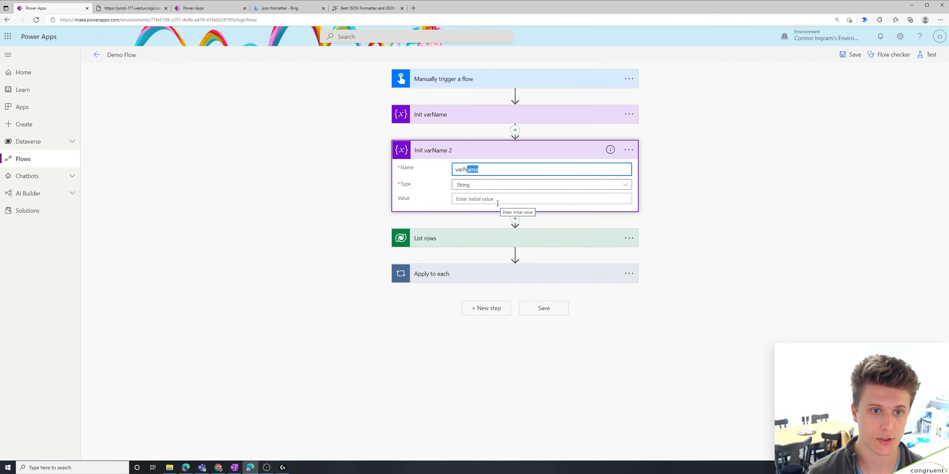
pyautogui.write('Count')
pyautogui.click(482, 187)
pyautogui.click(491, 214)
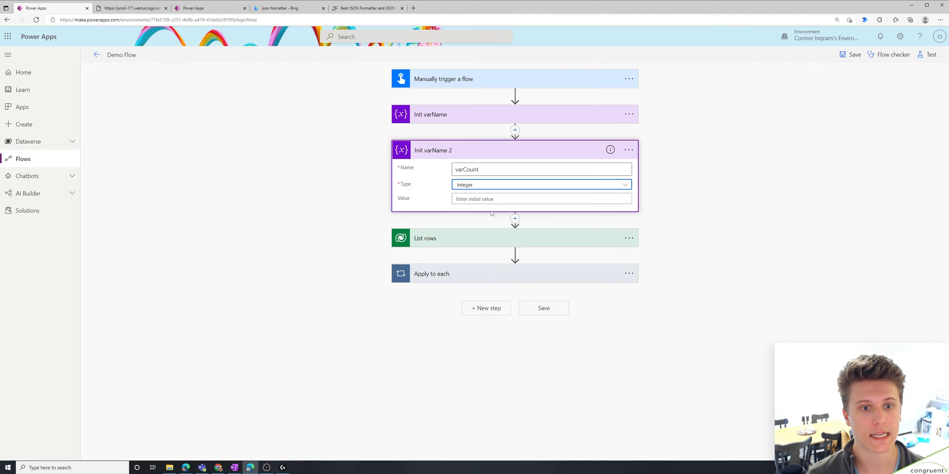
pyautogui.click(473, 200)
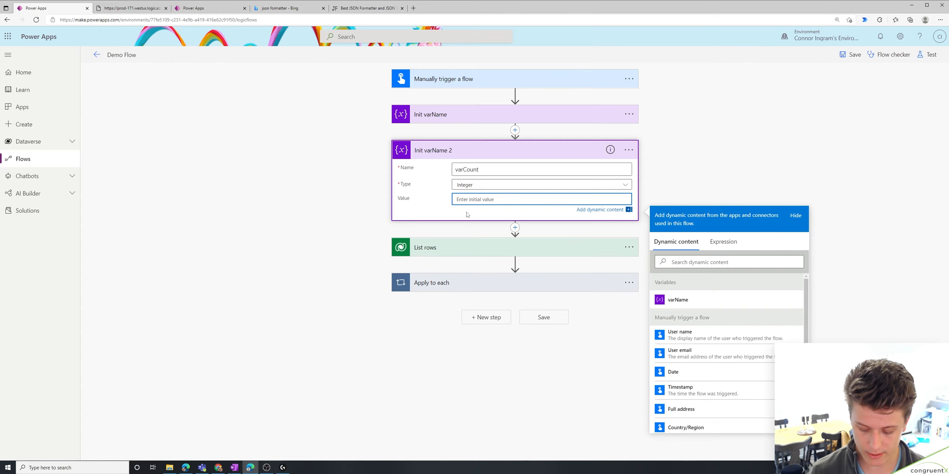
pyautogui.write('0')
pyautogui.click(685, 175)
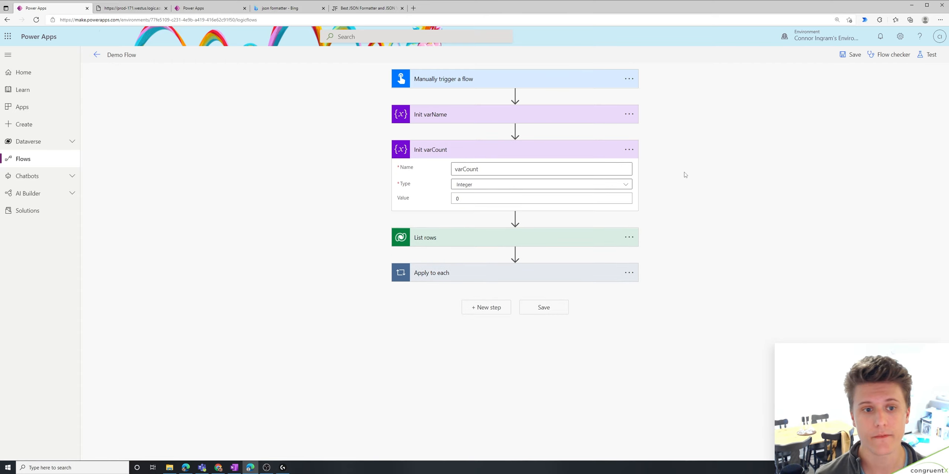
# Add a Set variable action inside Apply to each that sets varName to Account Name from List rows
pyautogui.click(529, 276)
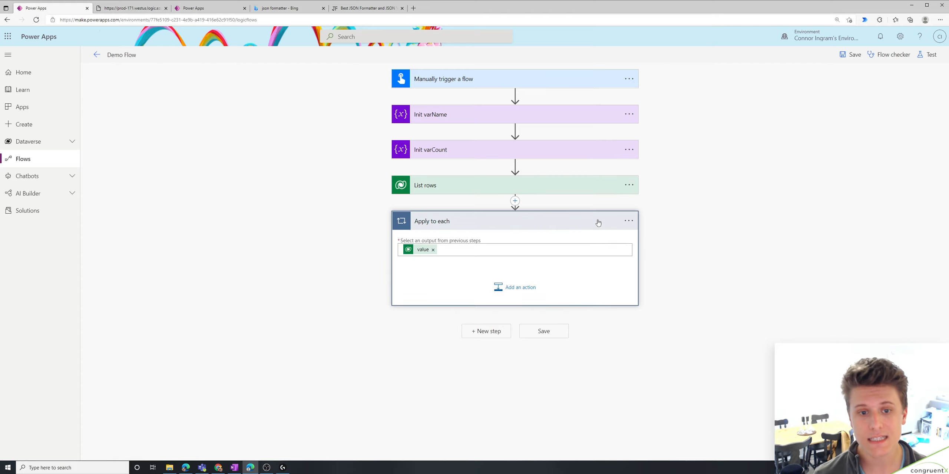
pyautogui.click(515, 287)
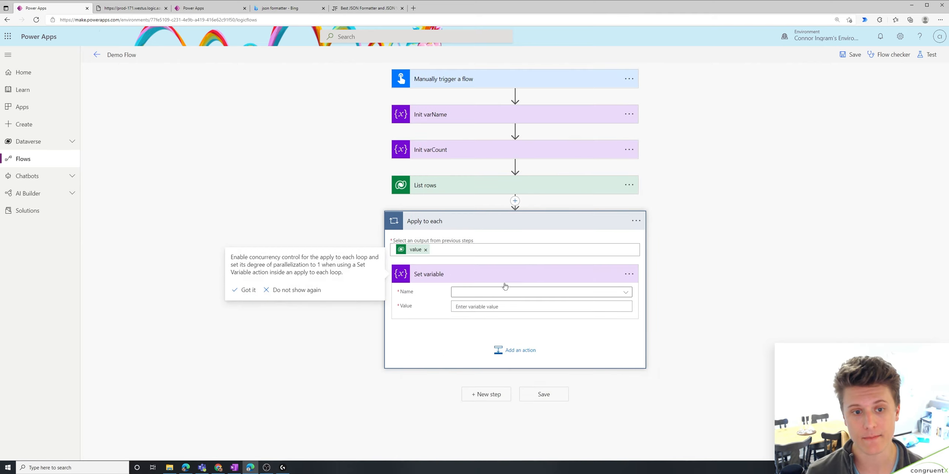
pyautogui.click(500, 293)
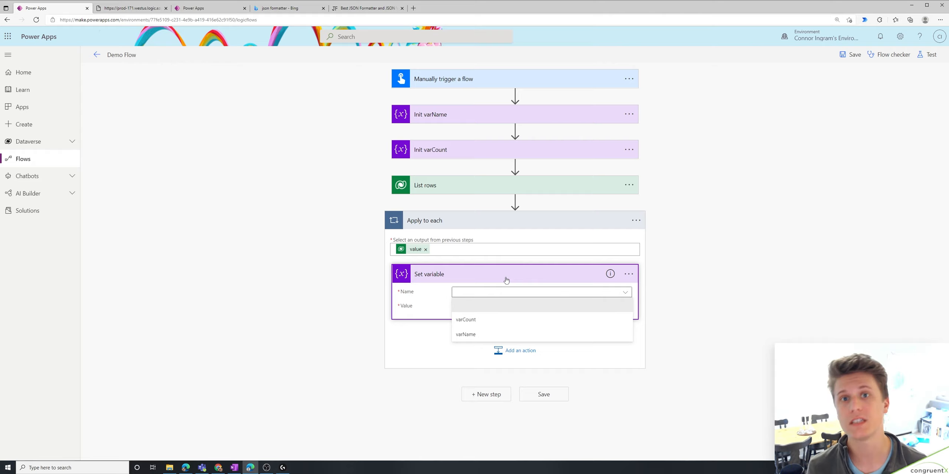
pyautogui.click(465, 334)
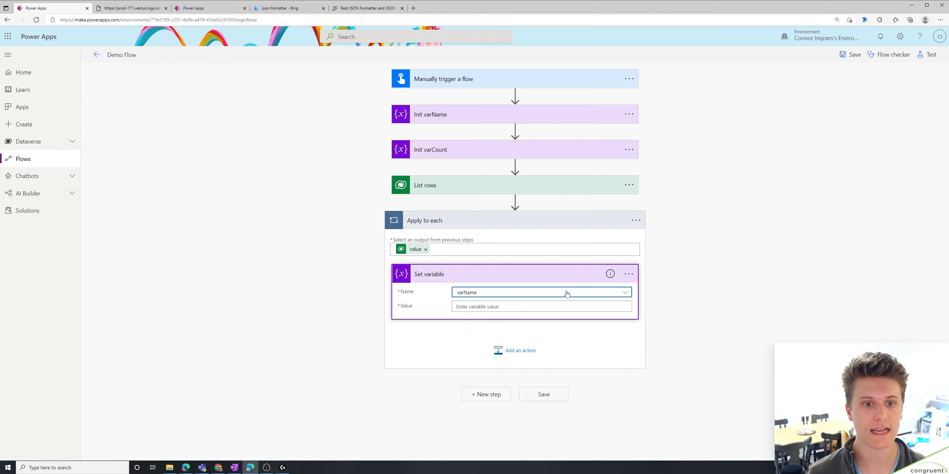
pyautogui.click(507, 308)
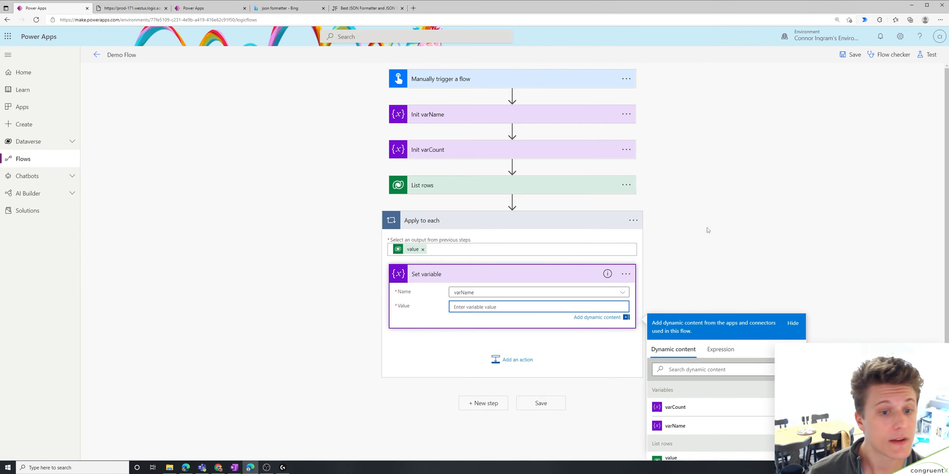
pyautogui.scroll(-2, 707, 228)
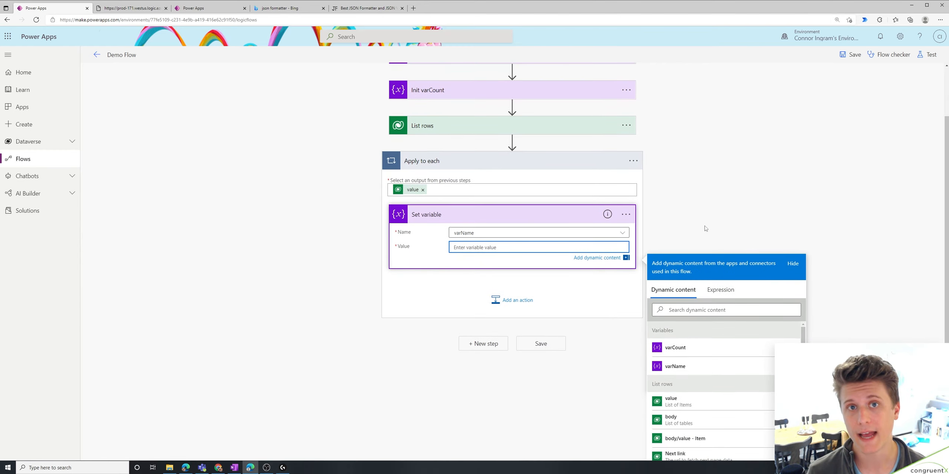
pyautogui.scroll(-3, 706, 365)
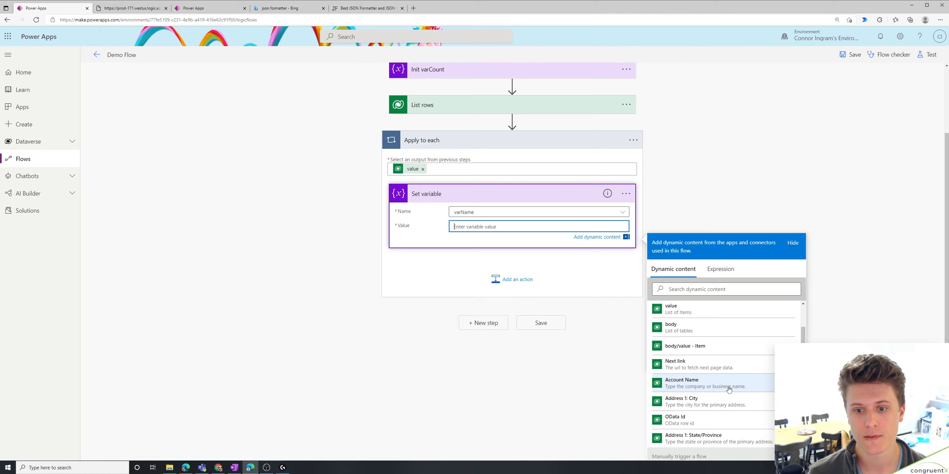
pyautogui.click(712, 386)
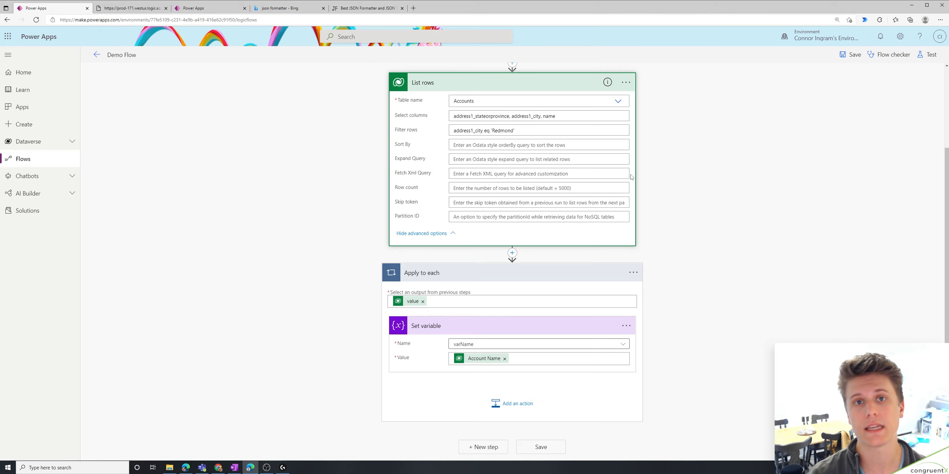
# Add an Increment variable action after Set varName inside Apply to each and rename it Increment varCount
pyautogui.click(517, 404)
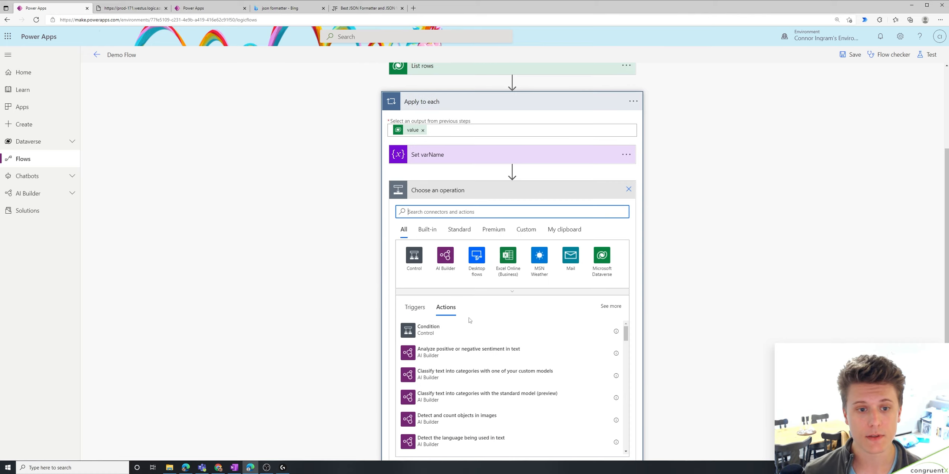
pyautogui.write('incre')
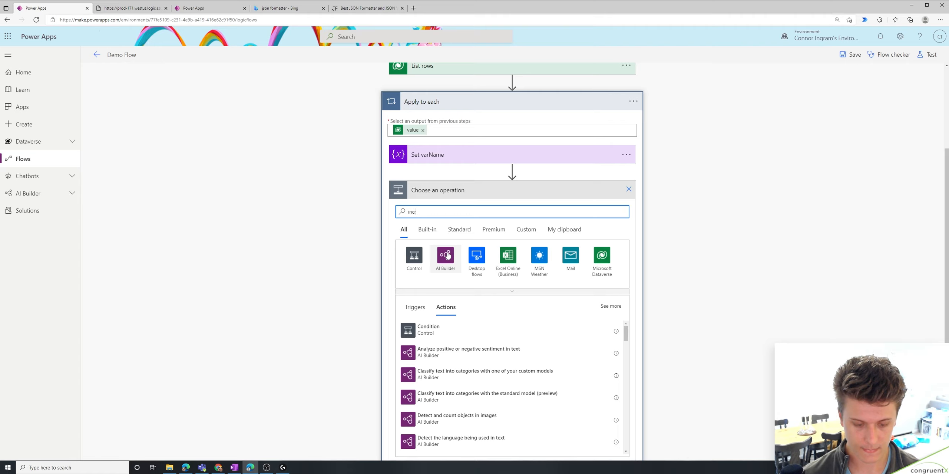
pyautogui.click(468, 332)
pyautogui.press('BackSpace')
pyautogui.press('BackSpace')
pyautogui.press('BackSpace')
pyautogui.press('BackSpace')
pyautogui.press('BackSpace')
pyautogui.press('BackSpace')
pyautogui.press('BackSpace')
pyautogui.press('BackSpace')
pyautogui.press('BackSpace')
pyautogui.press('BackSpace')
pyautogui.press('BackSpace')
pyautogui.write('nt va')
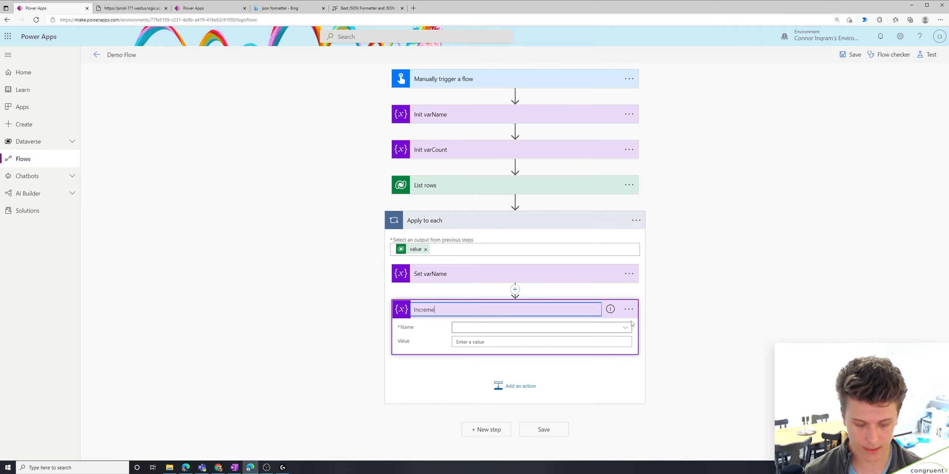
pyautogui.write('rCount')
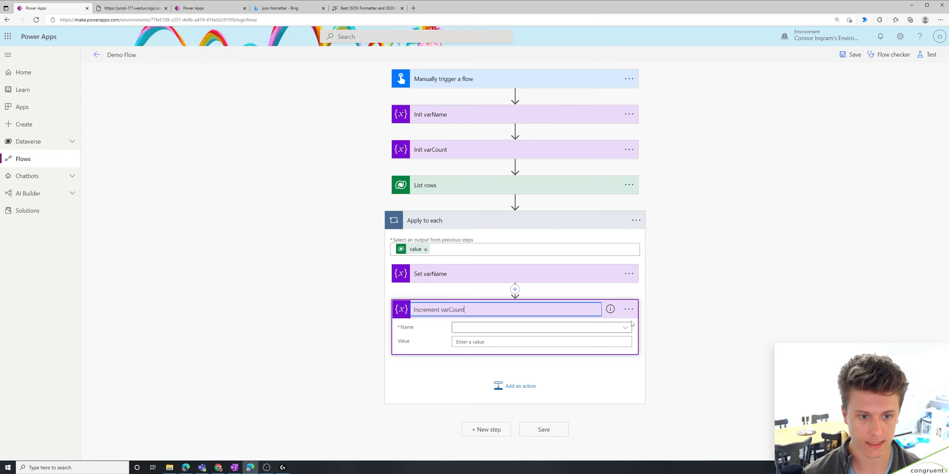
# Configure the Increment varCount action to increase the varCount variable by 1
pyautogui.click(590, 329)
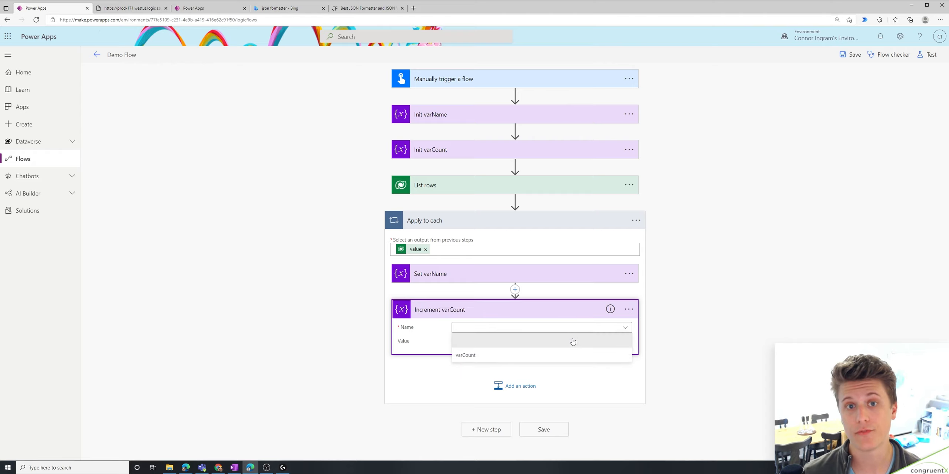
pyautogui.click(531, 356)
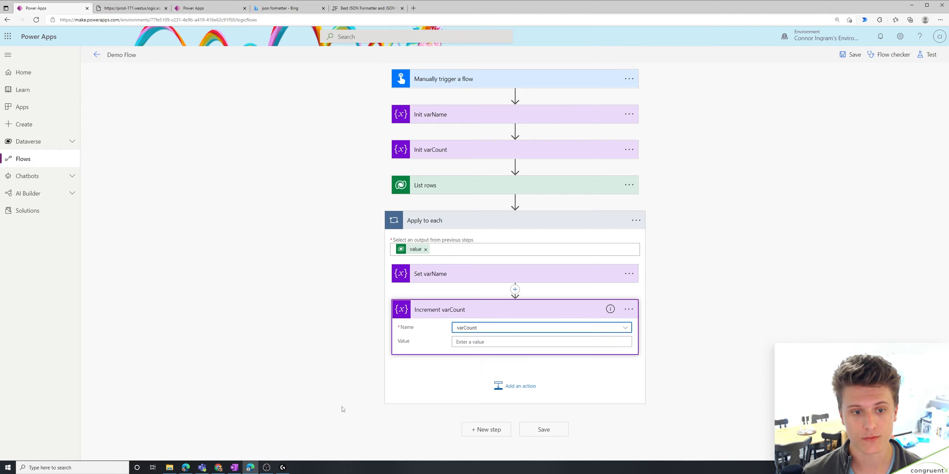
pyautogui.click(481, 344)
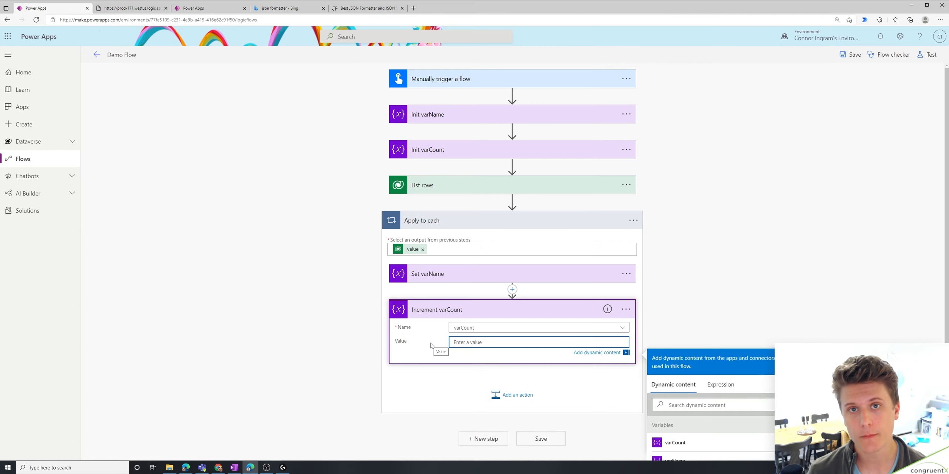
pyautogui.write('1')
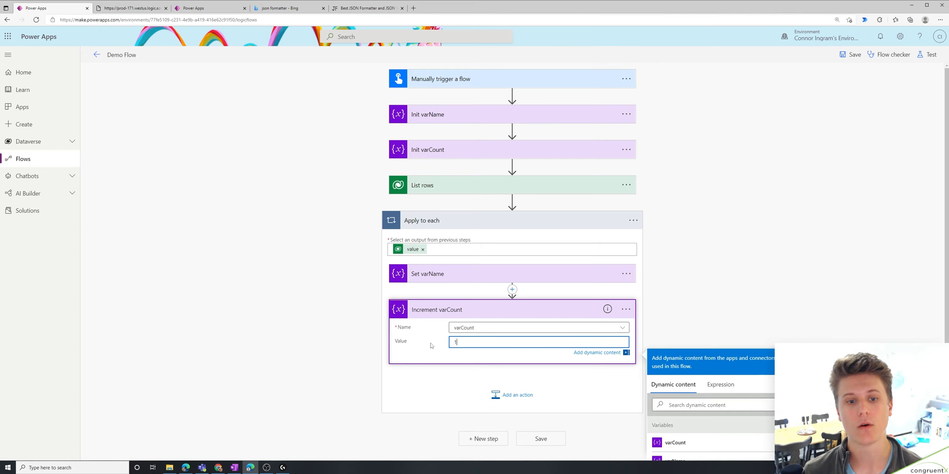
pyautogui.click(668, 300)
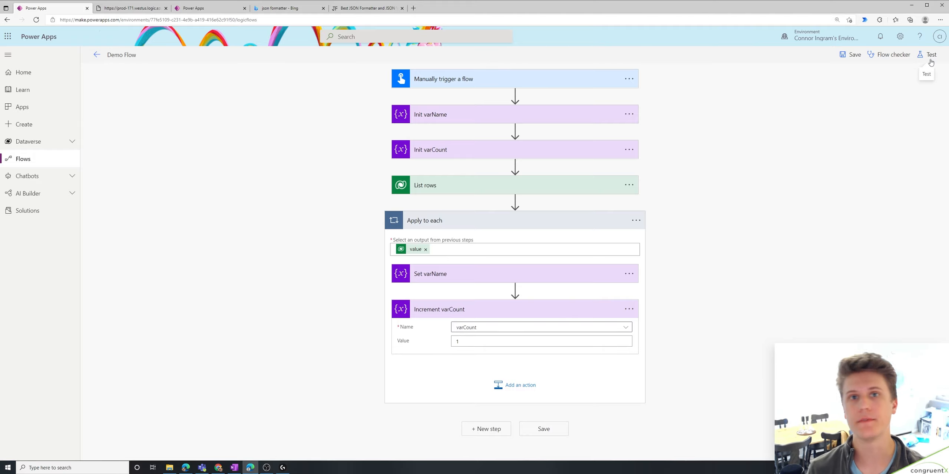
# Test the flow and step through the Apply to each iterations to check the varName value in each
pyautogui.click(930, 63)
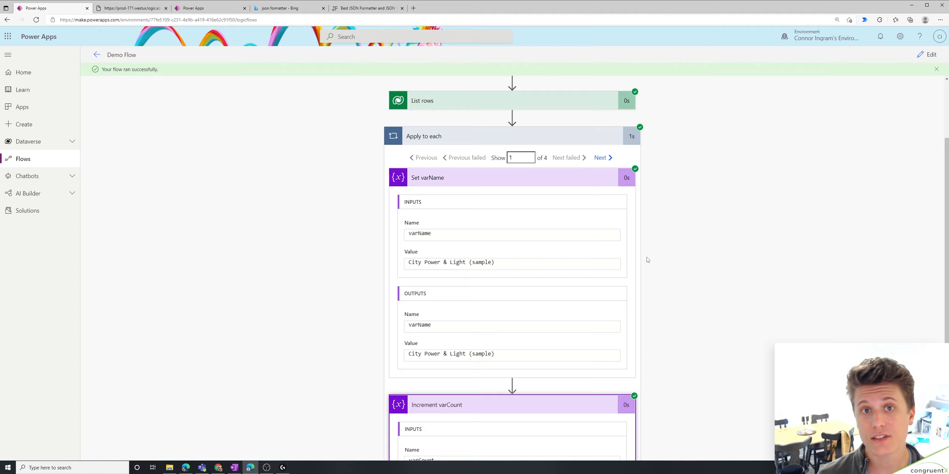
pyautogui.hotkey('ctrl', '-')
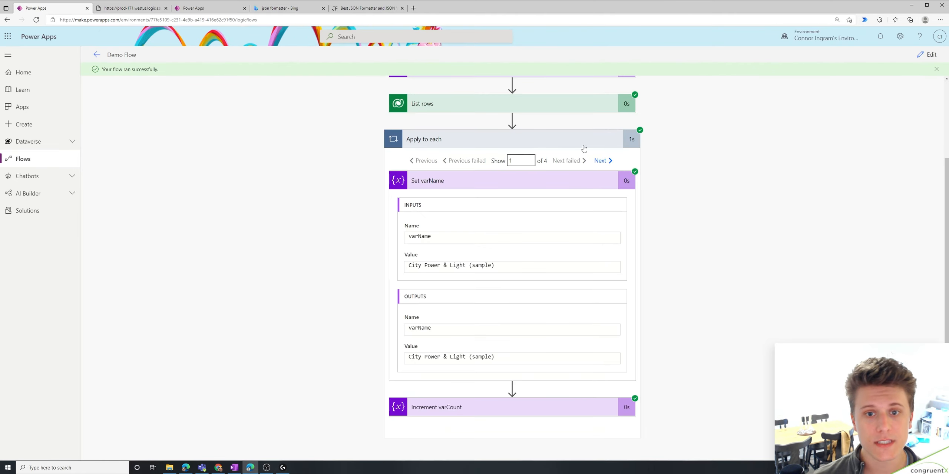
pyautogui.click(600, 162)
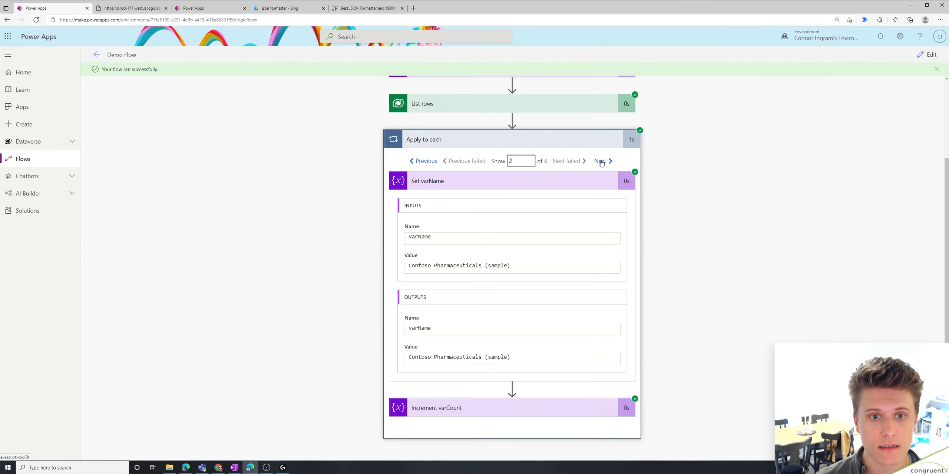
pyautogui.click(601, 162)
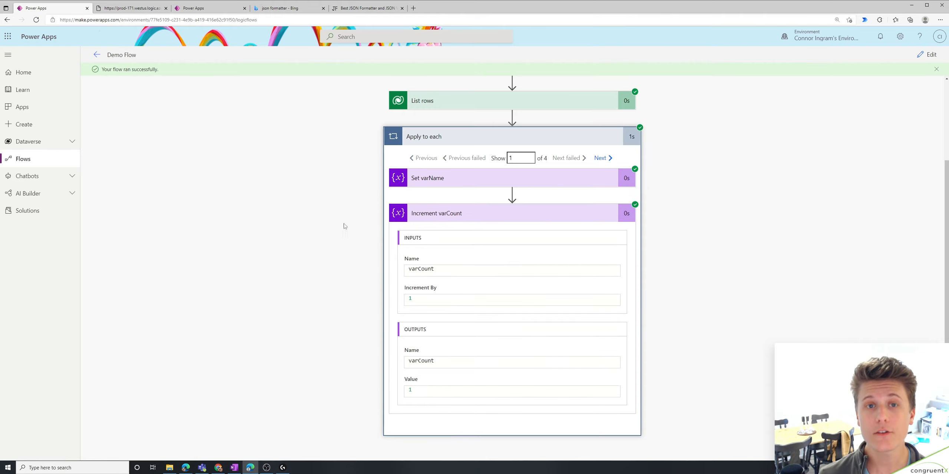
# Examine the initial value in Init varCount and the Increment varCount output in each Apply to each iteration
pyautogui.scroll(3, 344, 226)
pyautogui.click(481, 166)
pyautogui.scroll(-3, 445, 182)
pyautogui.scroll(1, 432, 181)
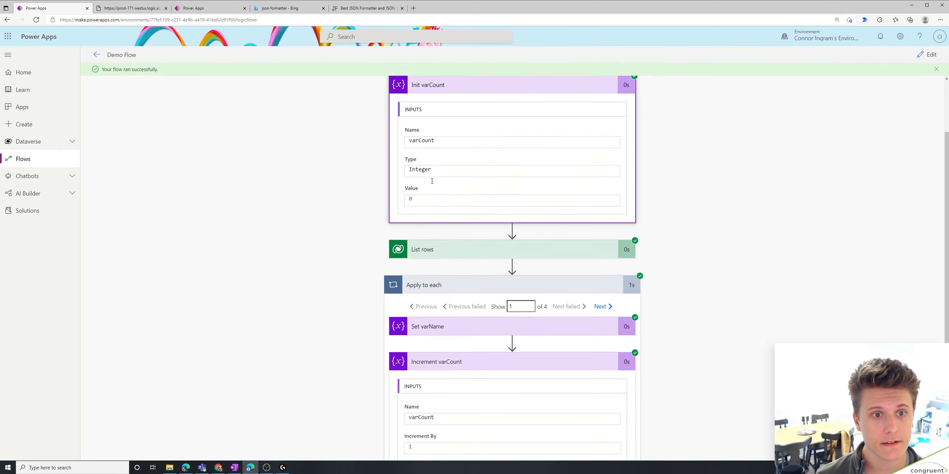
pyautogui.scroll(3, 431, 181)
pyautogui.click(423, 167)
pyautogui.scroll(-3, 419, 186)
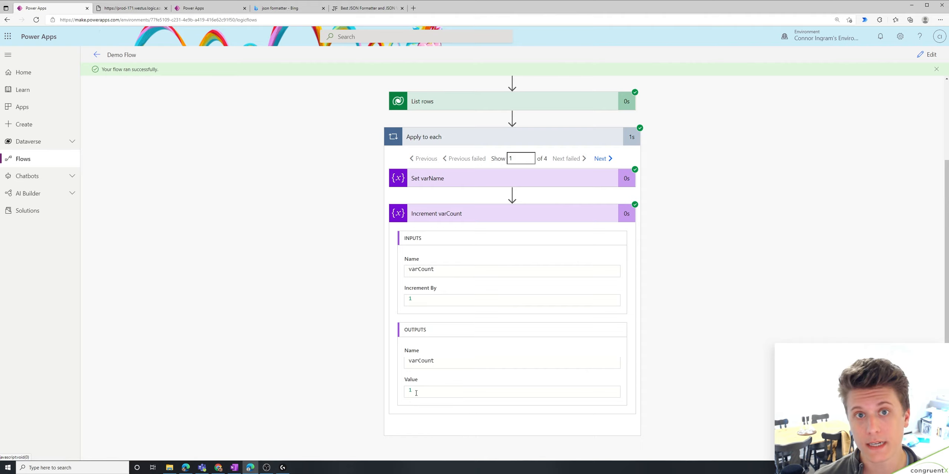
pyautogui.click(600, 158)
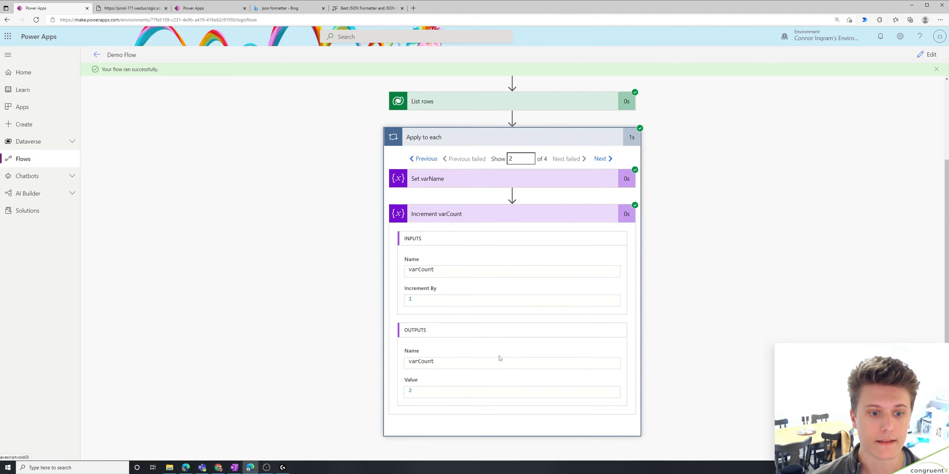
pyautogui.click(609, 159)
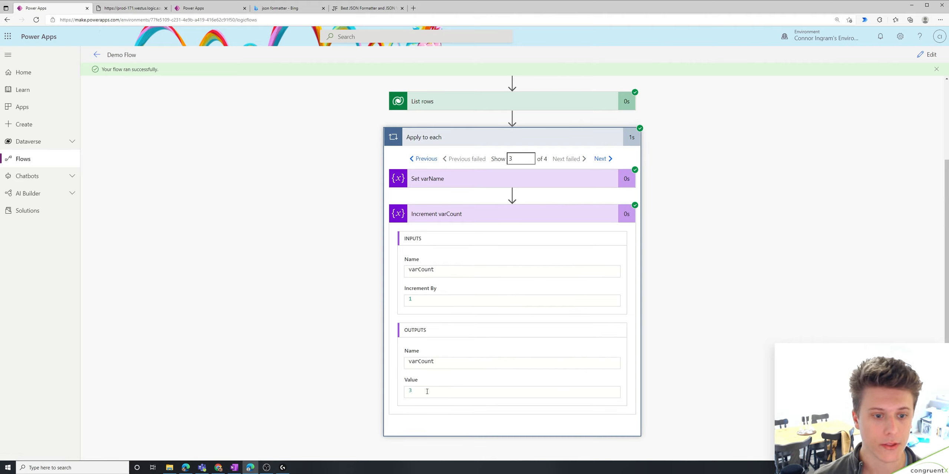
pyautogui.click(610, 159)
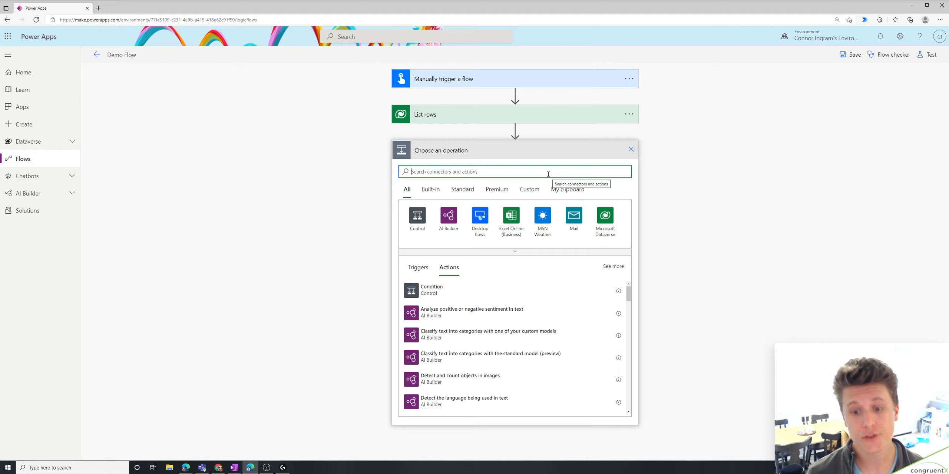
# Add a Compose action after List rows with the input expression length(outputs('List_rows')?['body/value']), and test the flow
pyautogui.write('compose')
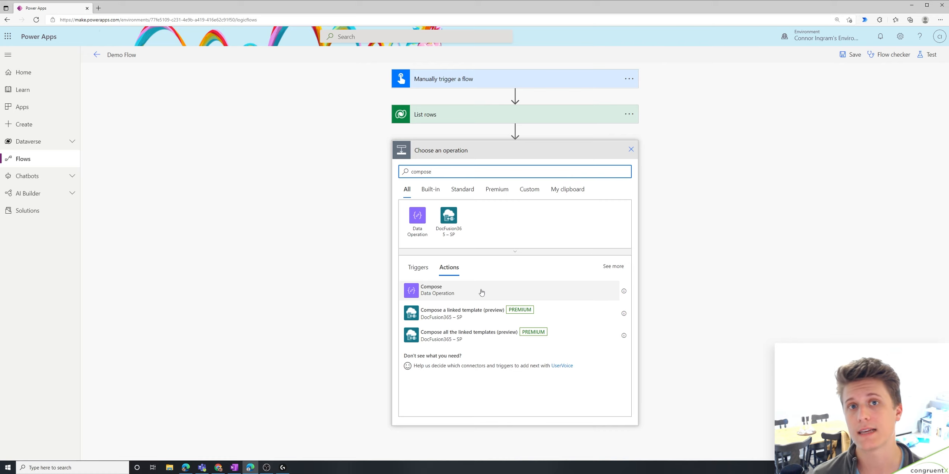
pyautogui.click(481, 293)
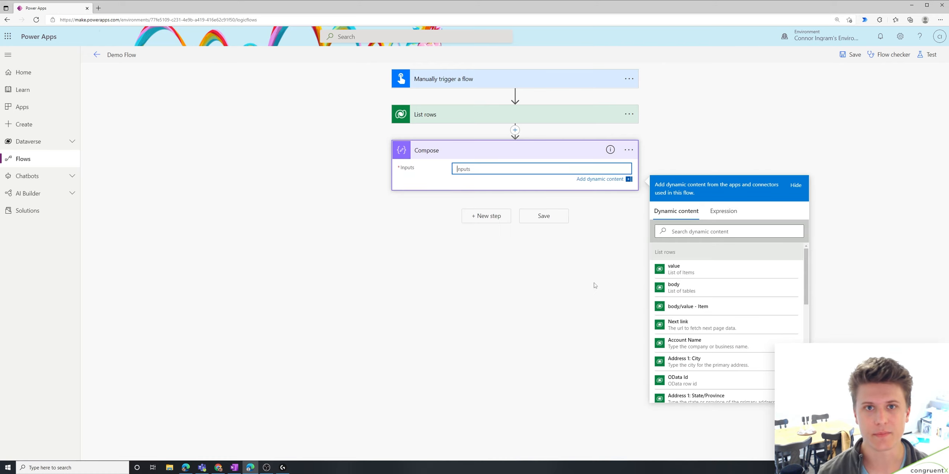
pyautogui.click(722, 217)
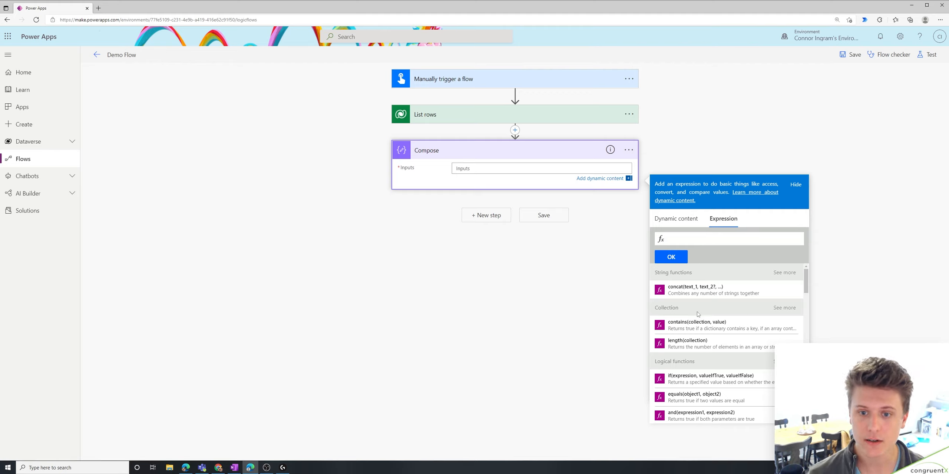
pyautogui.click(699, 348)
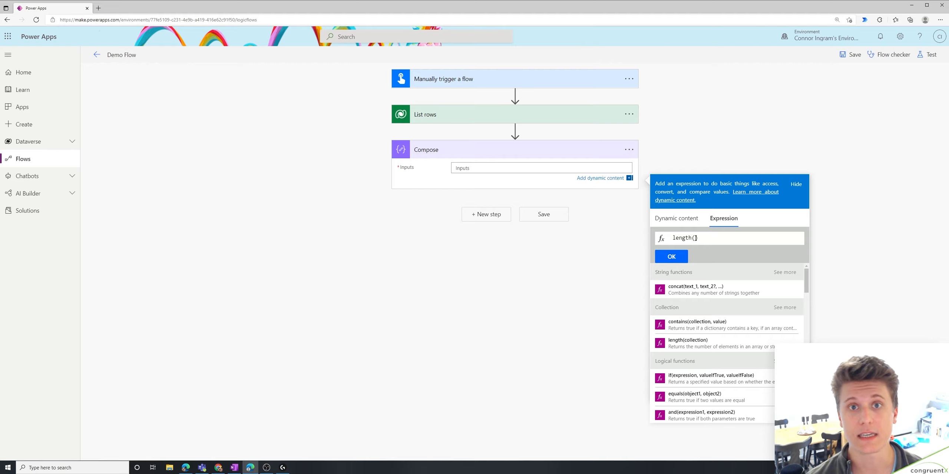
pyautogui.click(693, 219)
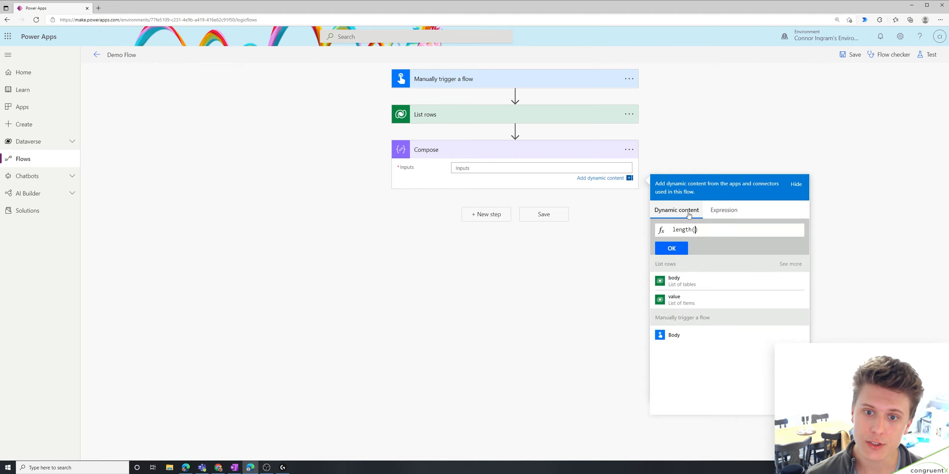
pyautogui.click(711, 304)
pyautogui.moveTo(695, 230); pyautogui.dragTo(798, 232)
pyautogui.click(799, 232)
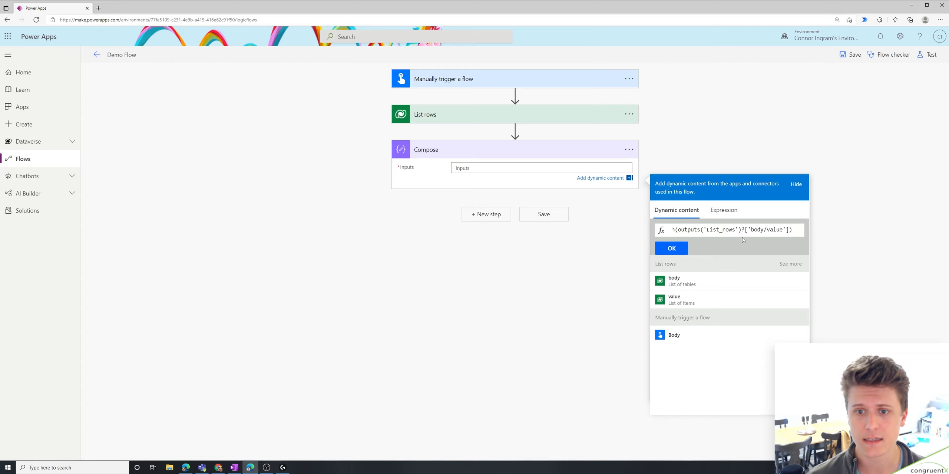
pyautogui.click(678, 231)
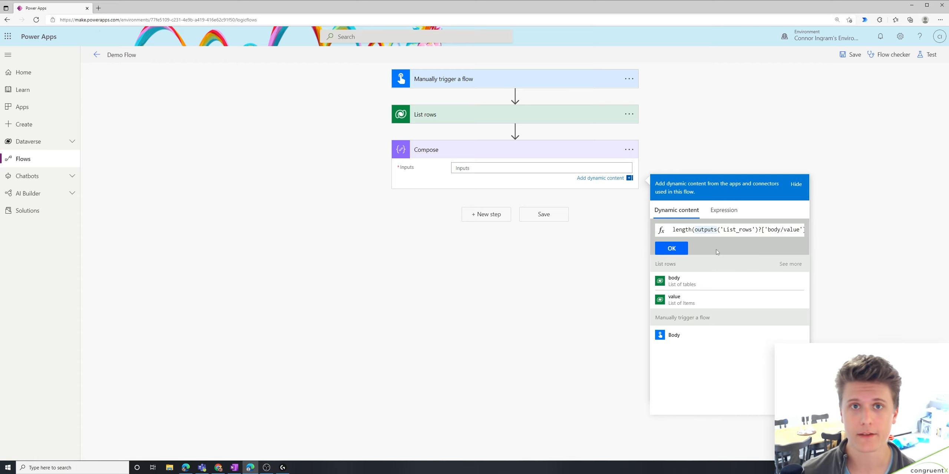
pyautogui.click(671, 249)
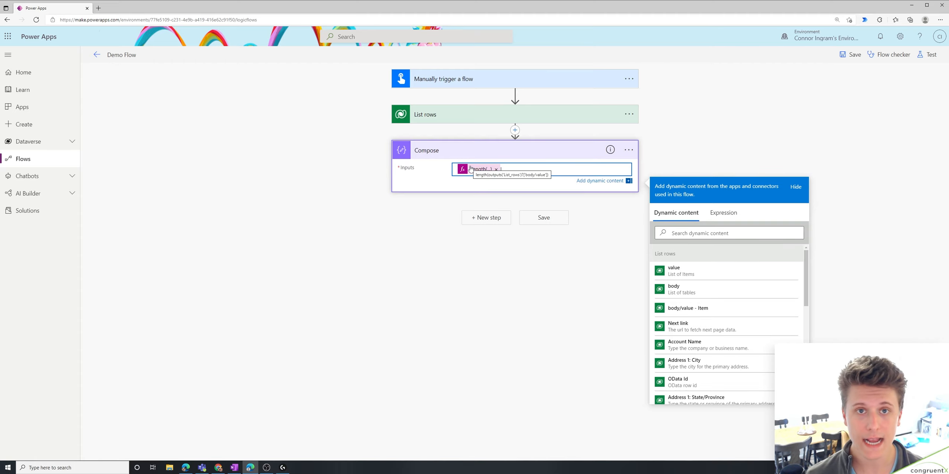
pyautogui.click(927, 54)
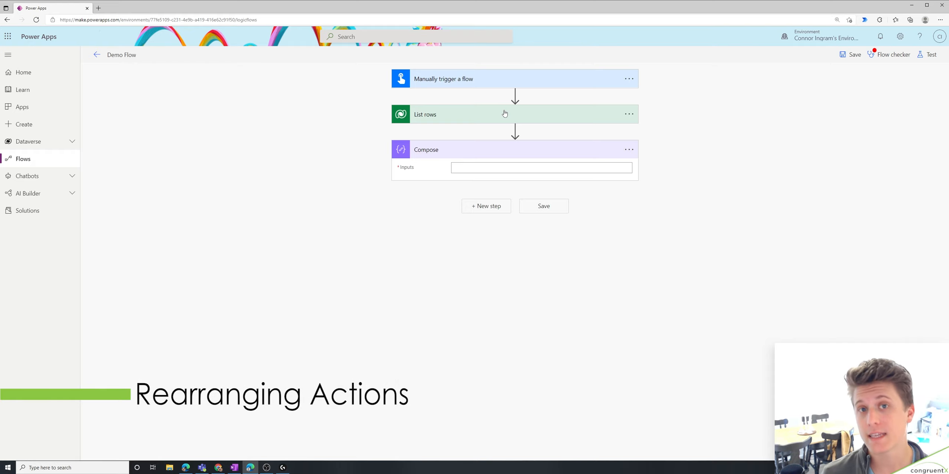
# Move the Compose action above List rows, directly after the manual trigger
pyautogui.moveTo(451, 152); pyautogui.dragTo(453, 99)
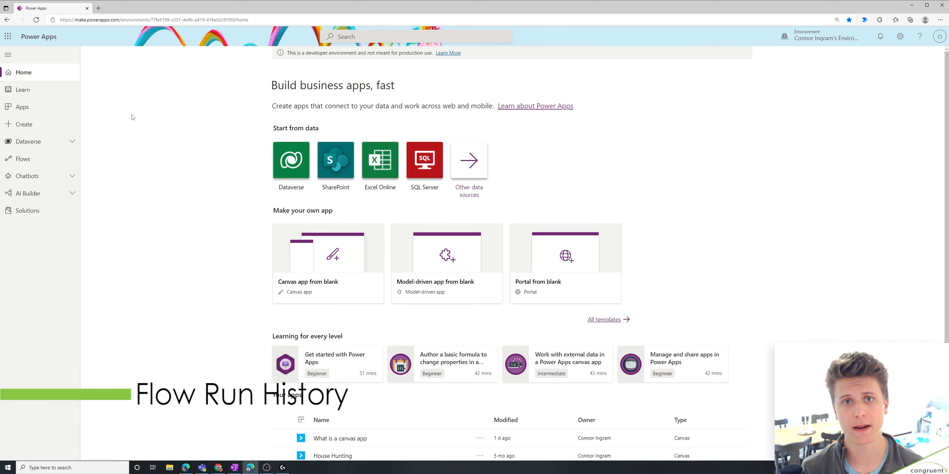
# Open Demo Flow's details from the cloud flows list and open the oldest run in its 28-day run history
pyautogui.click(45, 163)
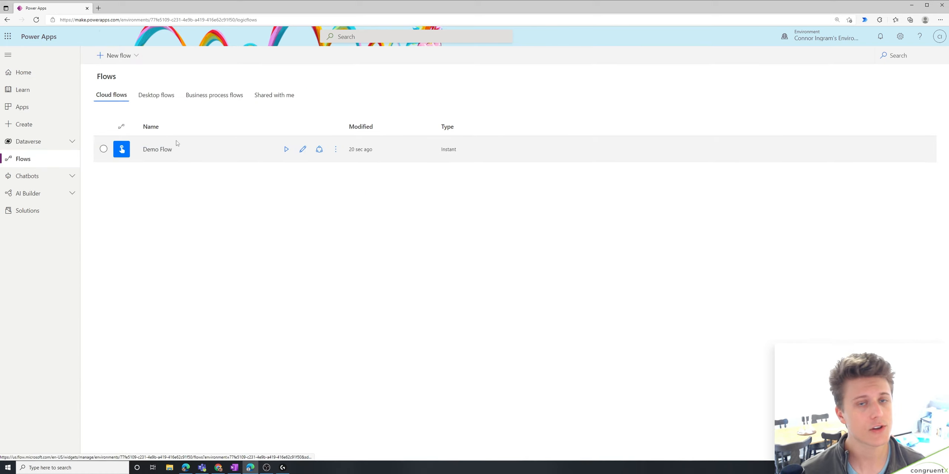
pyautogui.click(167, 150)
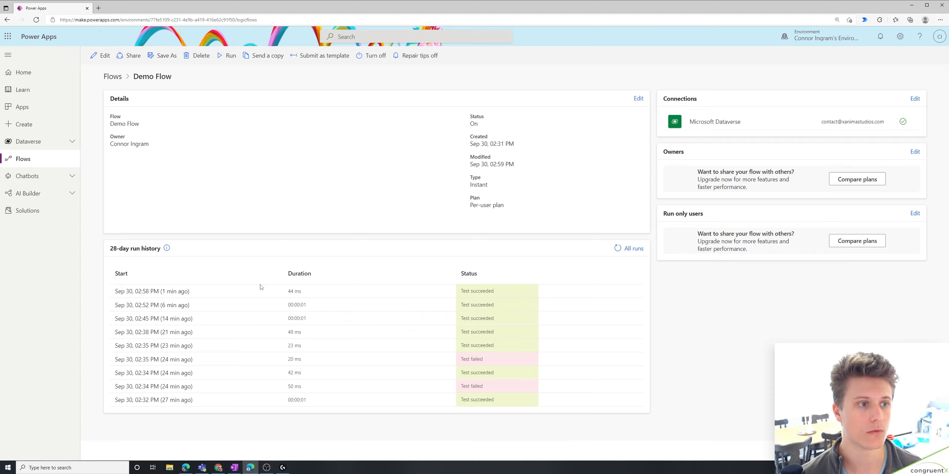
pyautogui.click(176, 401)
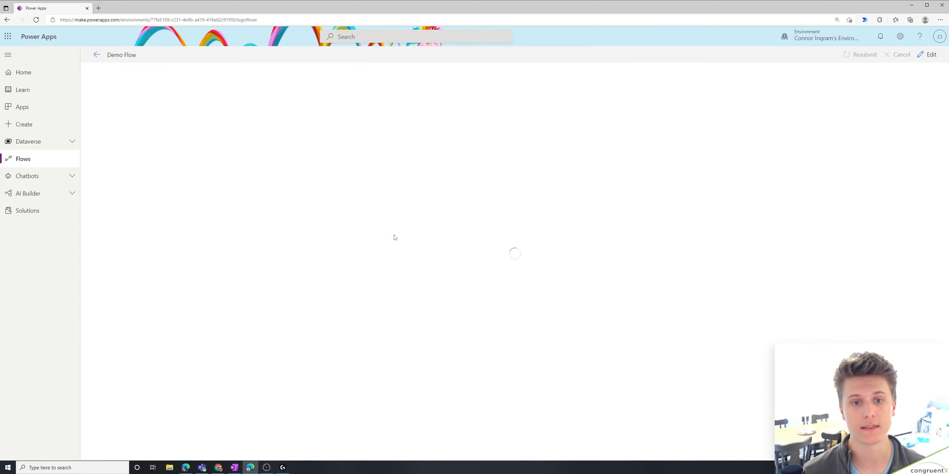